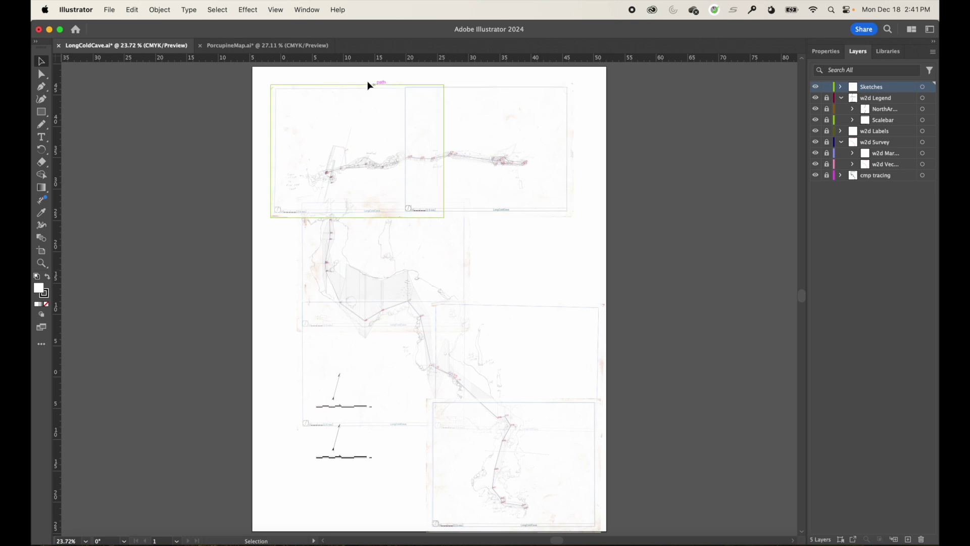
- Switch to the PorcupineMap.ai document and clear its current selection
left_click(241, 47)
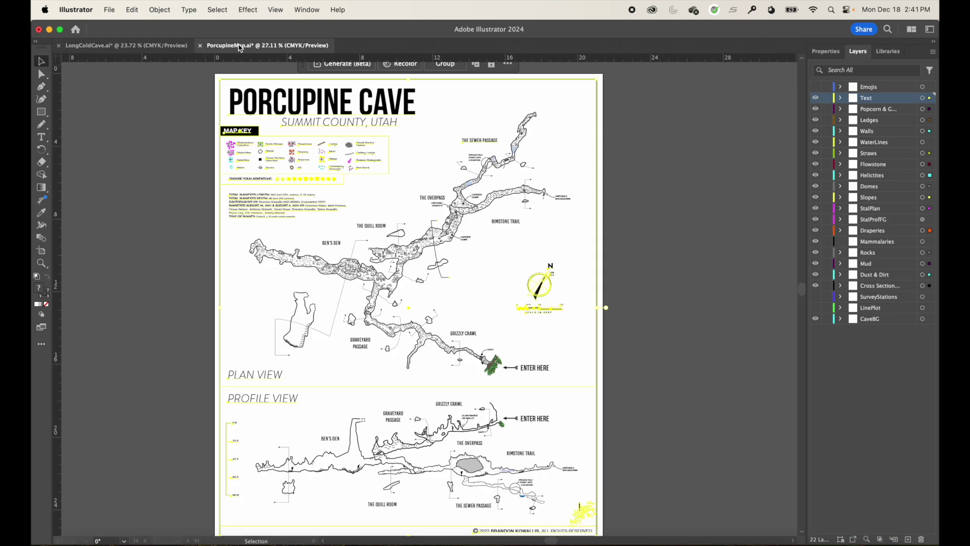
left_click(437, 103)
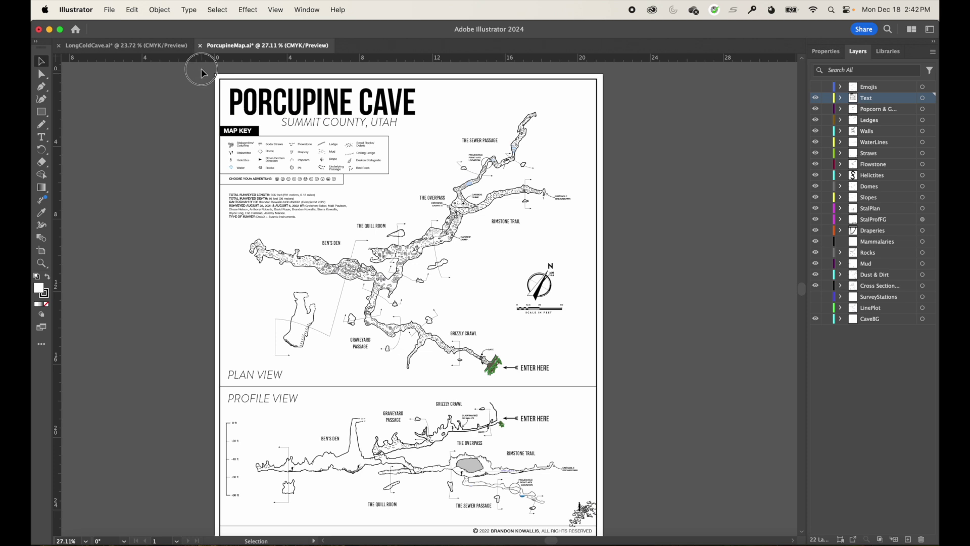
left_click_drag(201, 65, 485, 264)
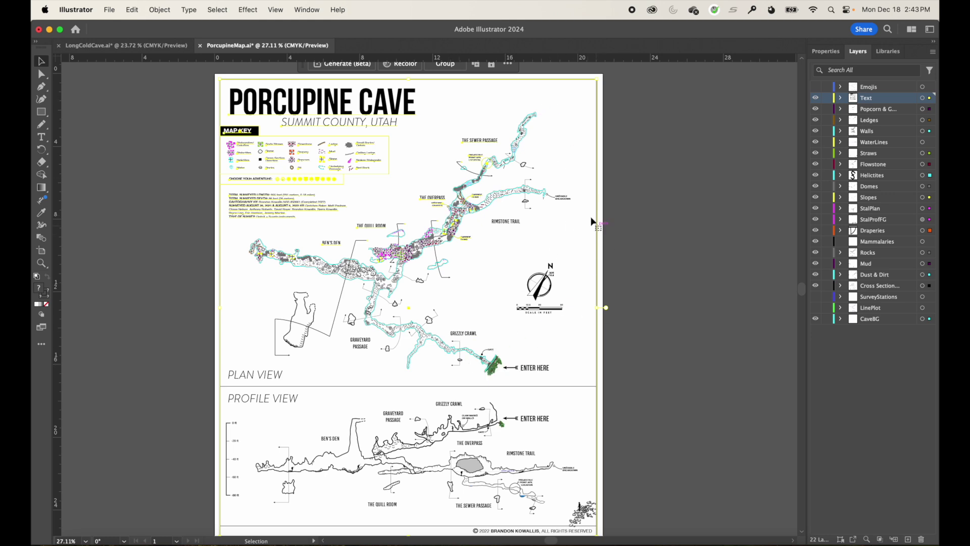
left_click(408, 185)
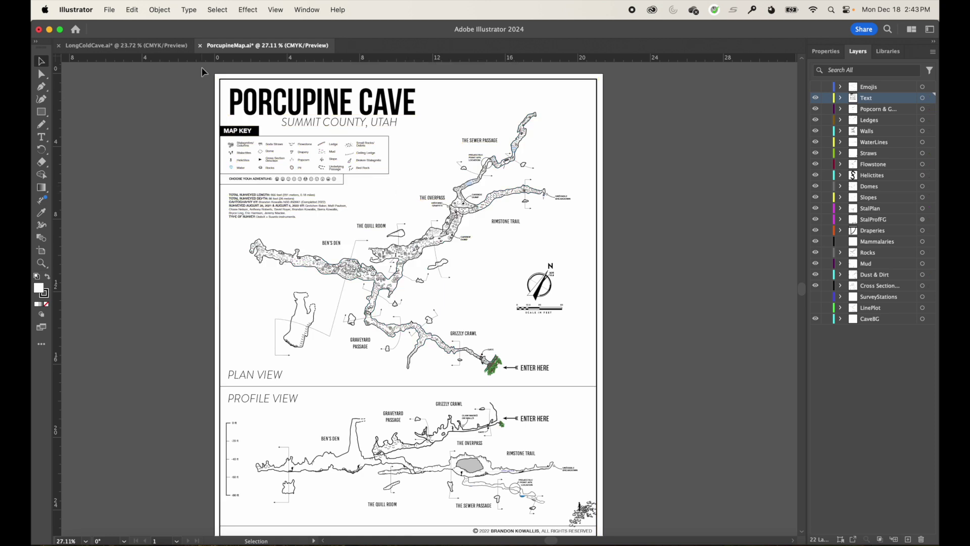
- Select the title block, map key, survey information, north arrow, scale bar, view headings, dividing line and depth scale
left_click_drag(202, 68, 411, 219)
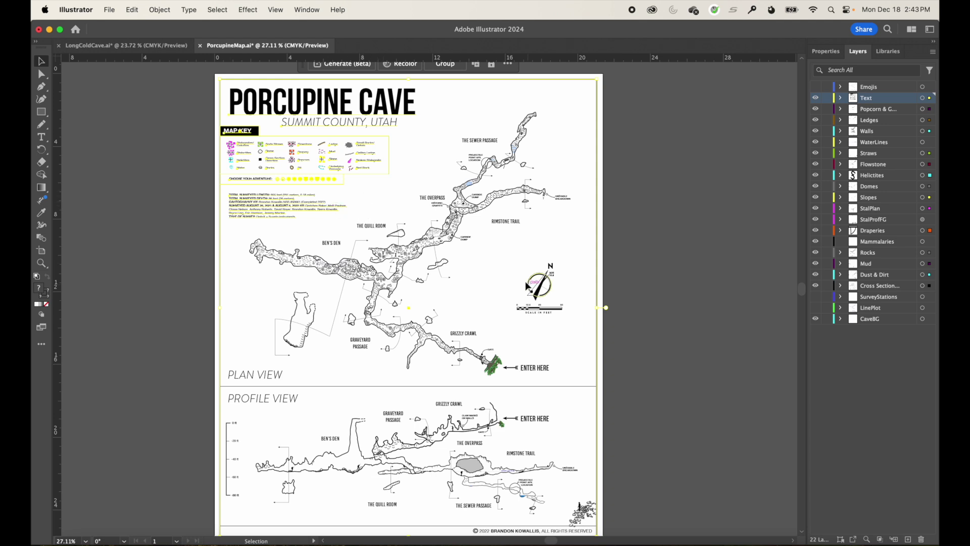
key("shift")
left_click_drag(506, 256, 572, 329)
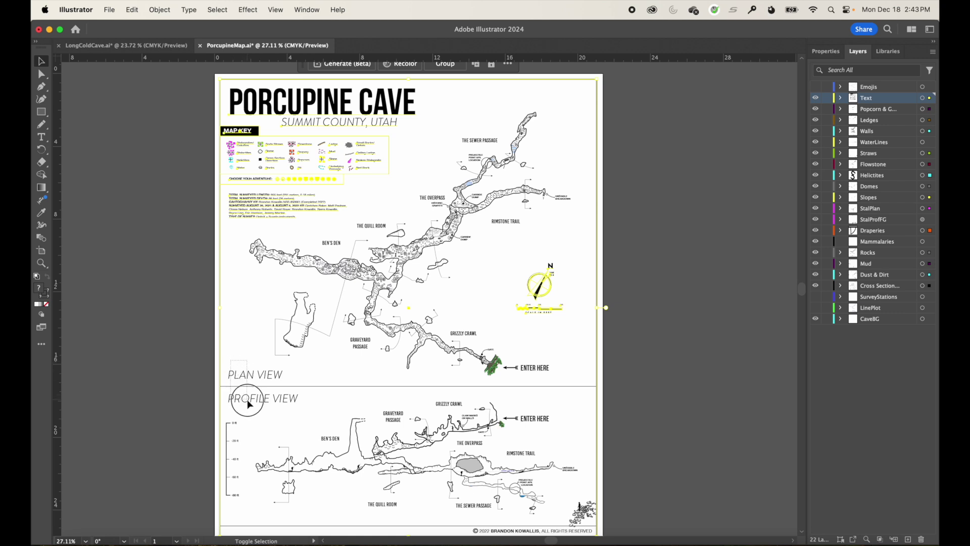
left_click_drag(259, 408, 260, 408)
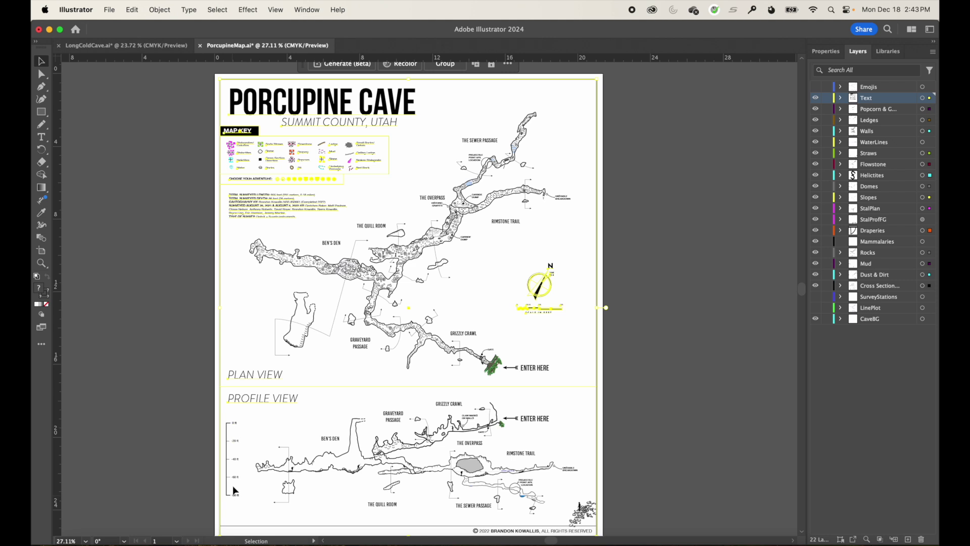
left_click(251, 420, "shift")
left_click_drag(239, 476, 223, 504)
- Add the footer line, copyright text, rock illustration, and the Rimstone Trail and Enter Here labels to the selection
scroll(226, 510, "down", 1)
scroll(225, 510, "down", 2)
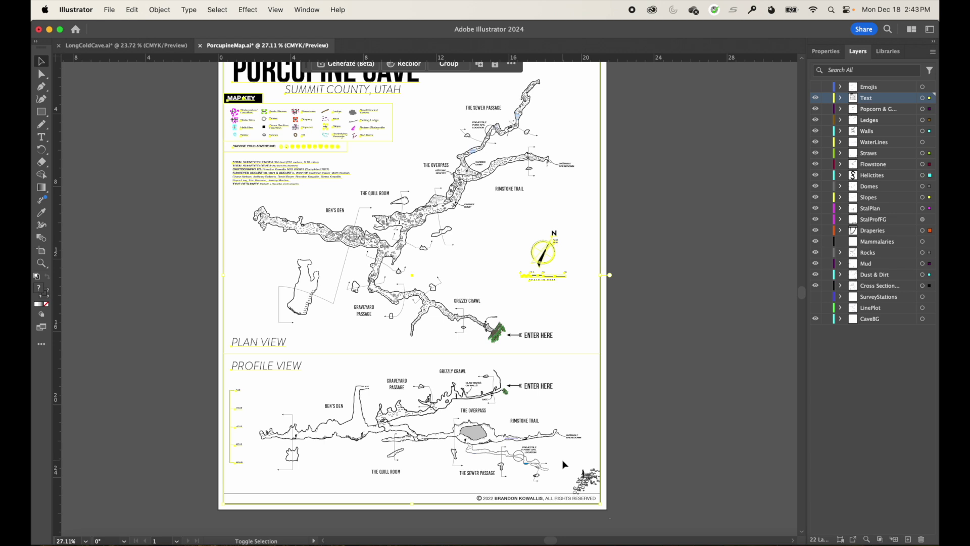
left_click_drag(563, 459, 613, 520)
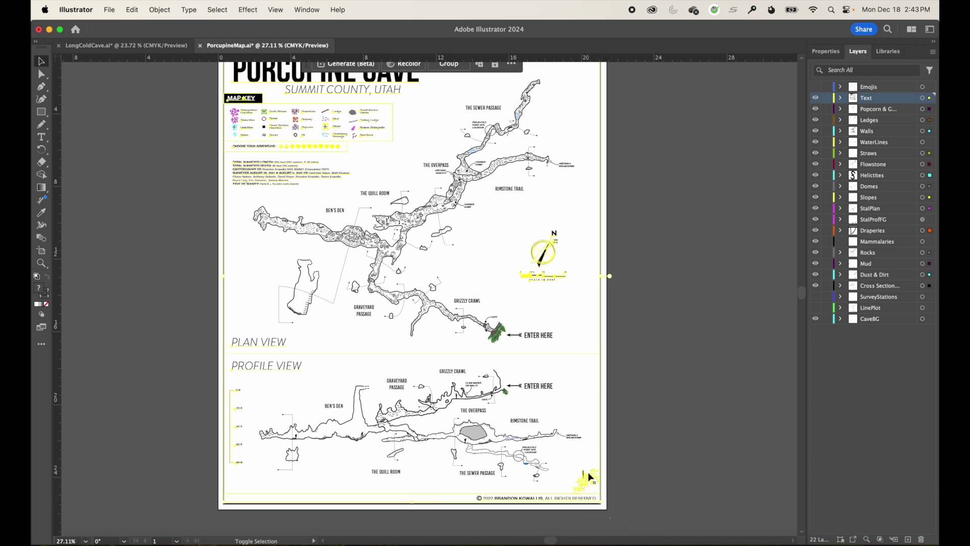
key("shift")
left_click(480, 500, "shift")
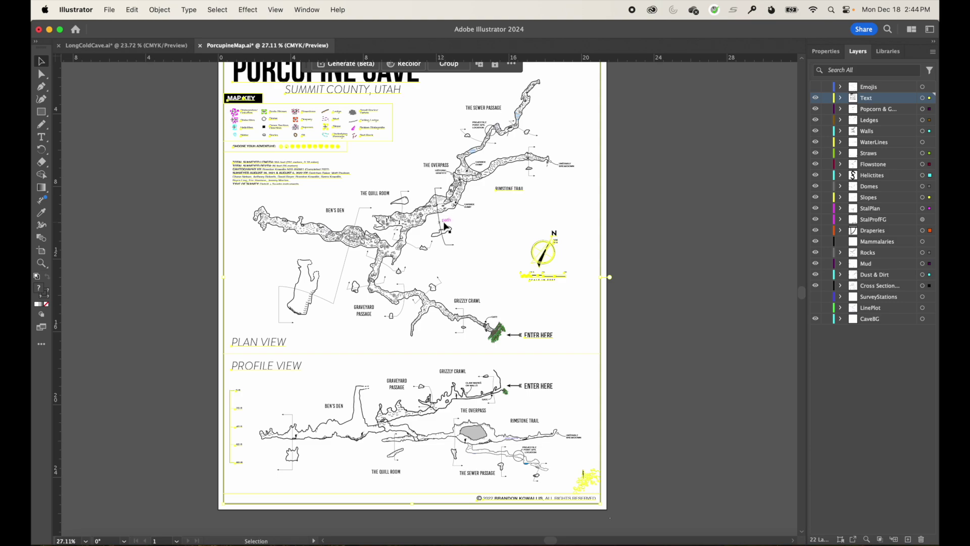
- Examine the plan view's passage labels, callouts and cross-section arrows up close
key("z")
left_click_drag(417, 168, 564, 379)
key("v")
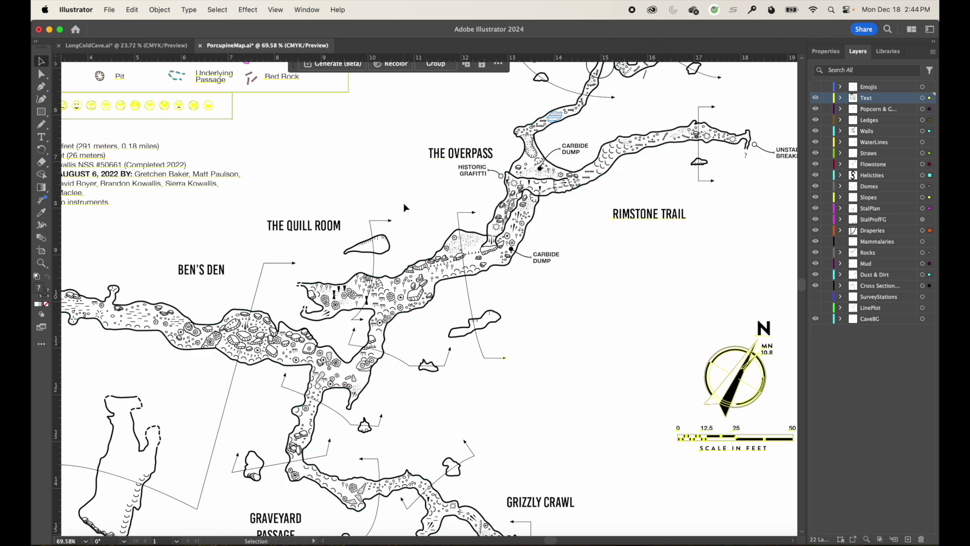
scroll(403, 202, "up", 4)
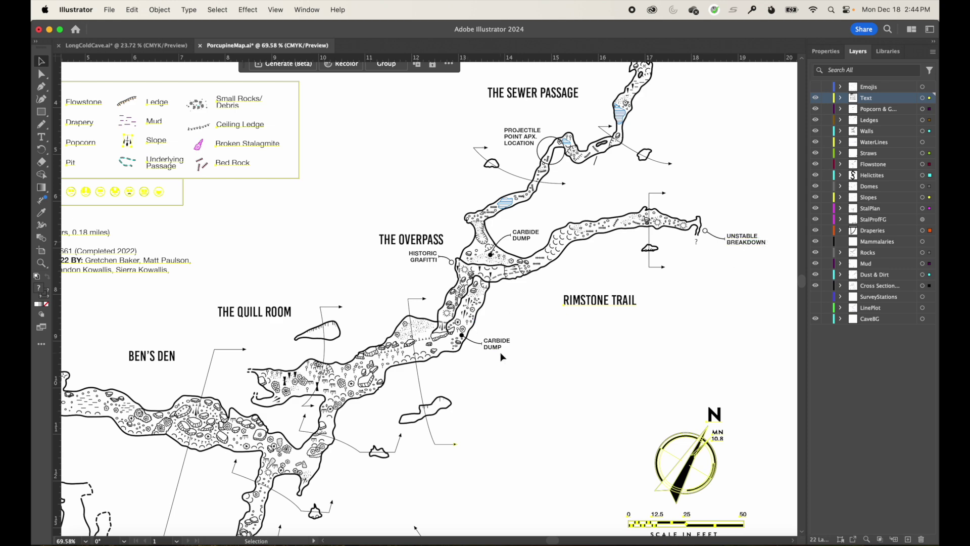
scroll(501, 358, "down", 1)
key("super+minus")
key("super+minus")
key("super+minus")
key("super+minus")
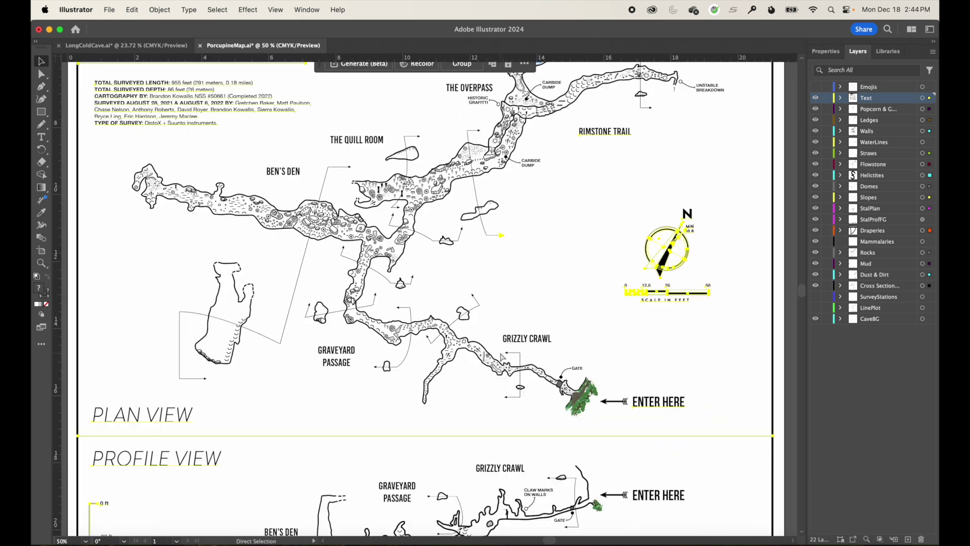
- Copy the selected template elements and paste them into LongColdCave.ai, checking that Paste Remembers Layers is enabled
key("v")
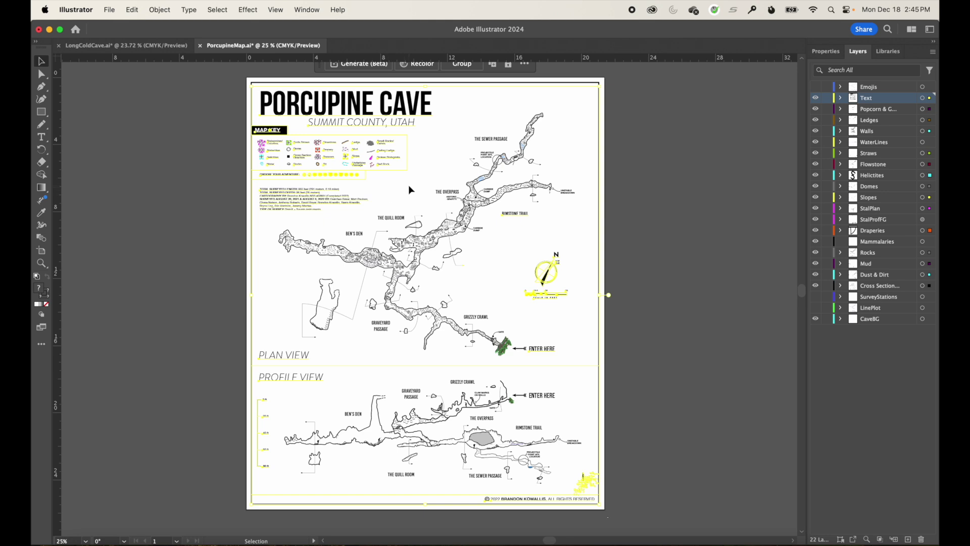
key("a")
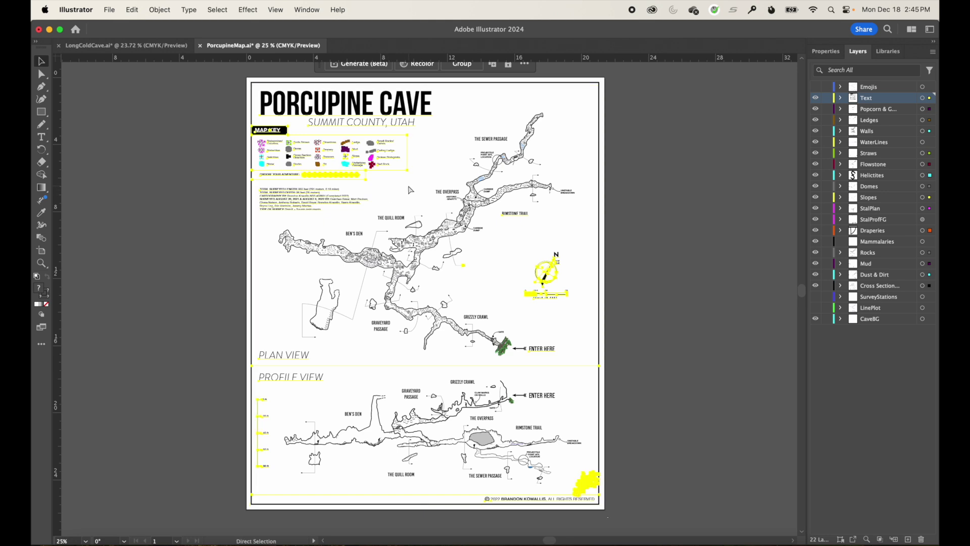
key("v")
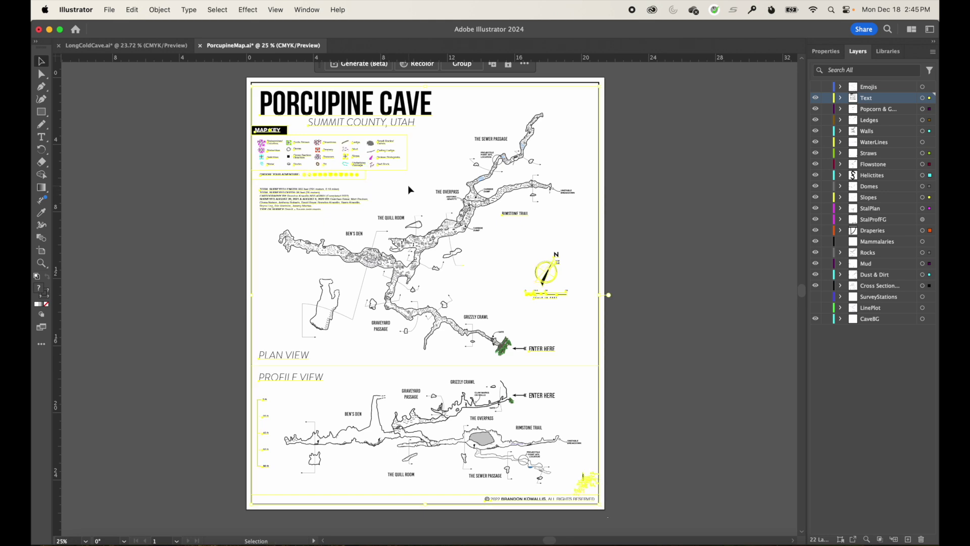
left_click(139, 47)
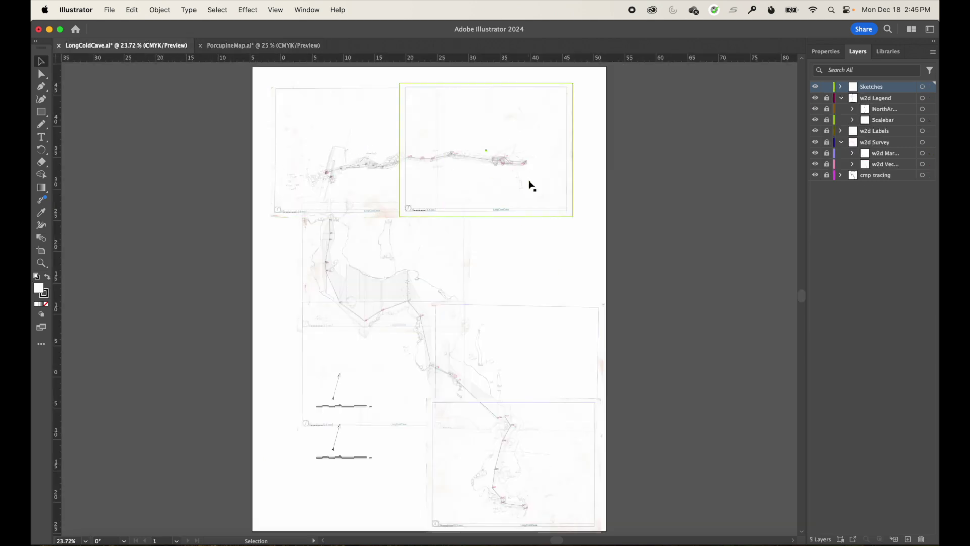
left_click(933, 52)
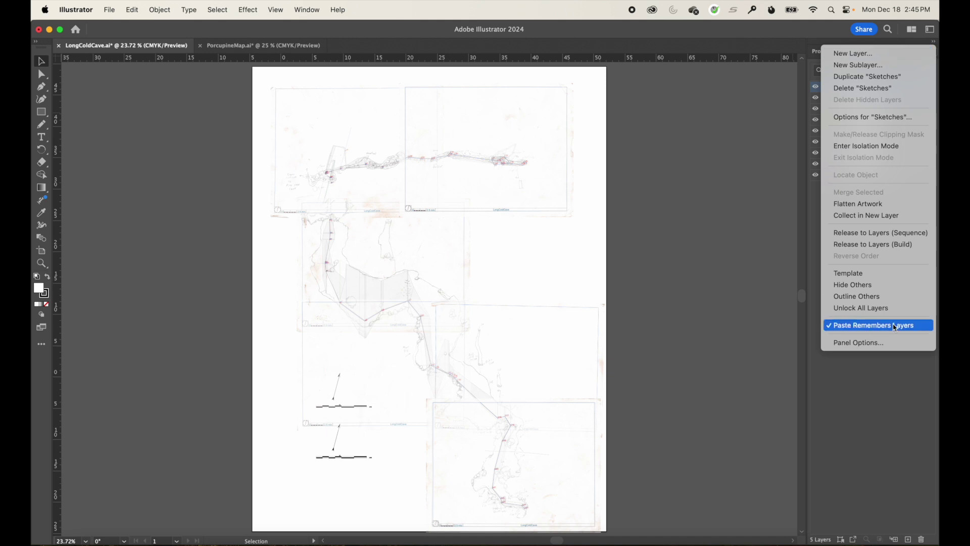
left_click(874, 406)
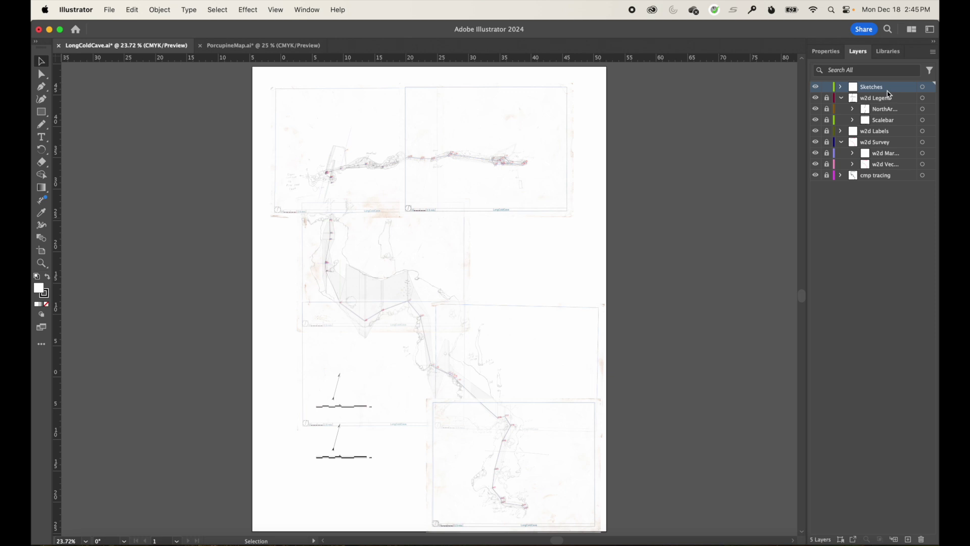
key("a")
key("super+v")
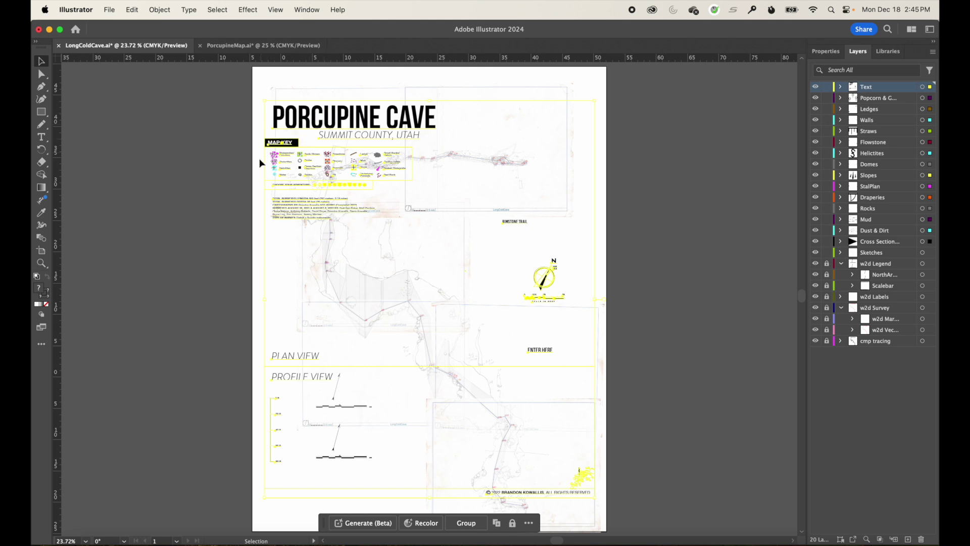
left_click(259, 167)
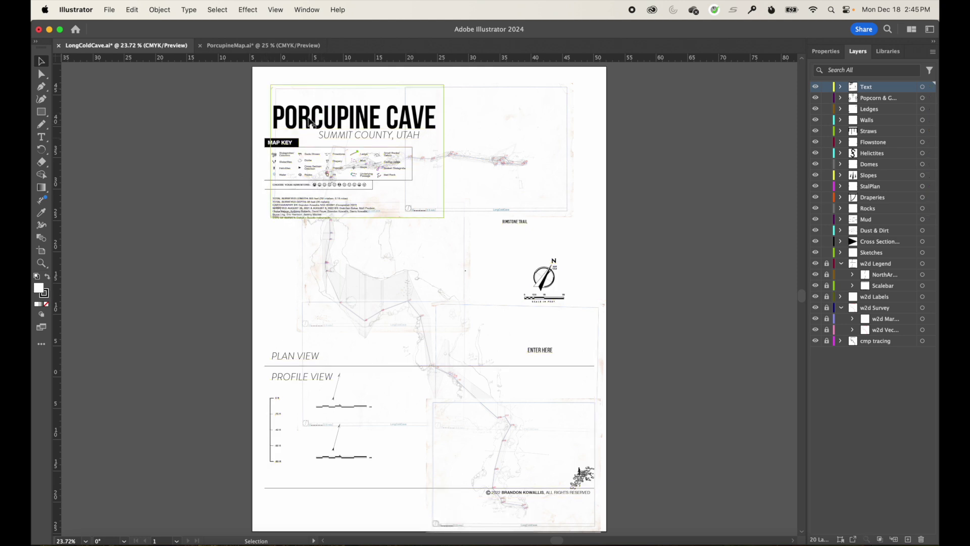
- Copy the border frame from PorcupineMap.ai into LongColdCave.ai and resize it to fit just inside the page edges
left_click(236, 45)
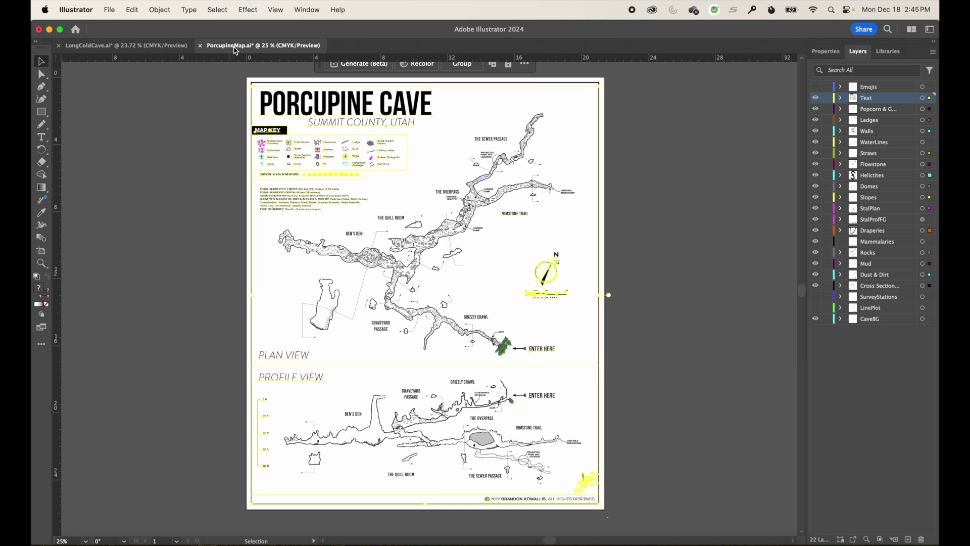
left_click(376, 82)
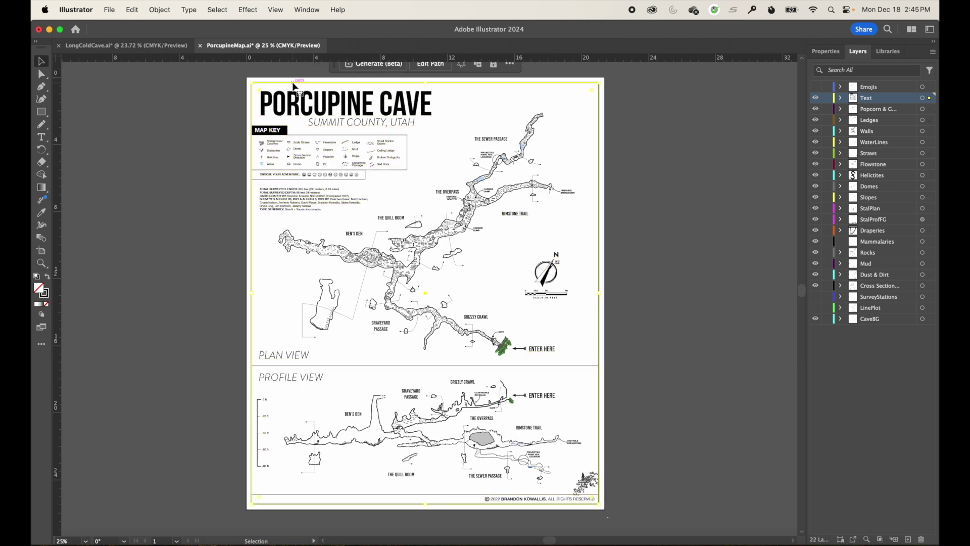
left_click(151, 46)
key("super+v")
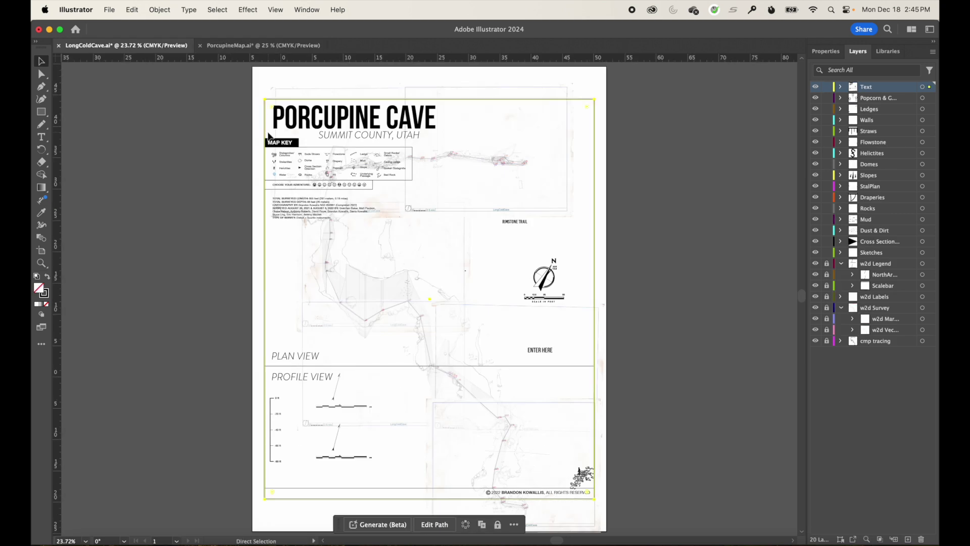
left_click_drag(317, 102, 311, 77)
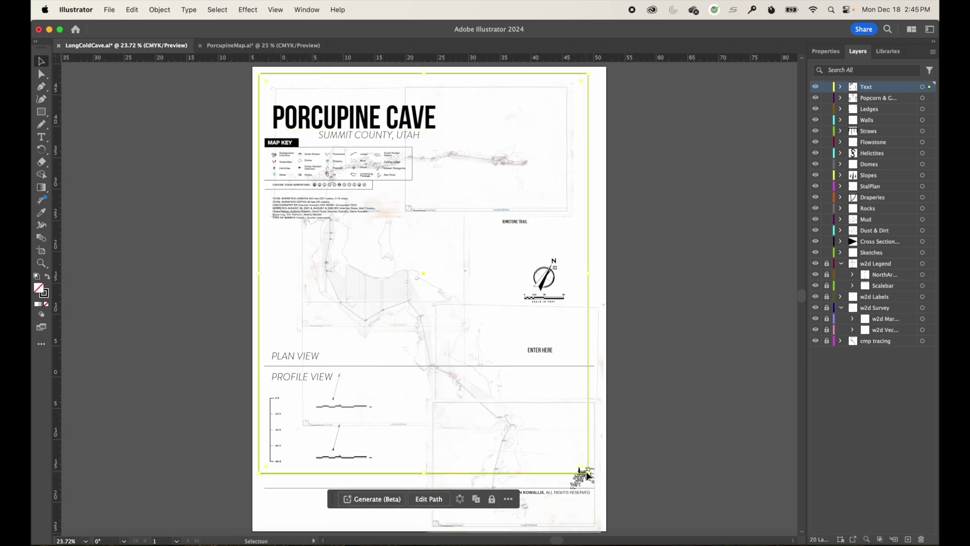
left_click_drag(588, 473, 601, 527)
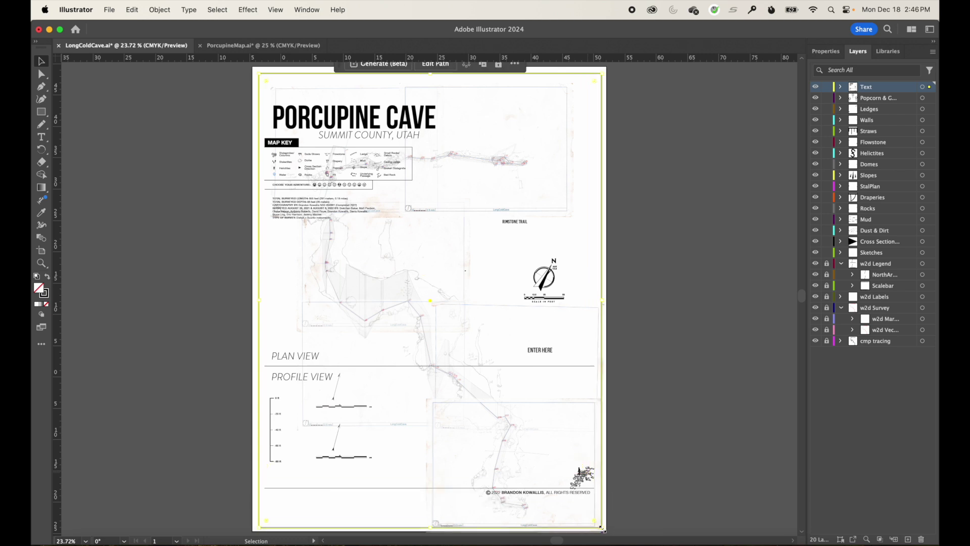
key("z")
left_click_drag(520, 447, 638, 515)
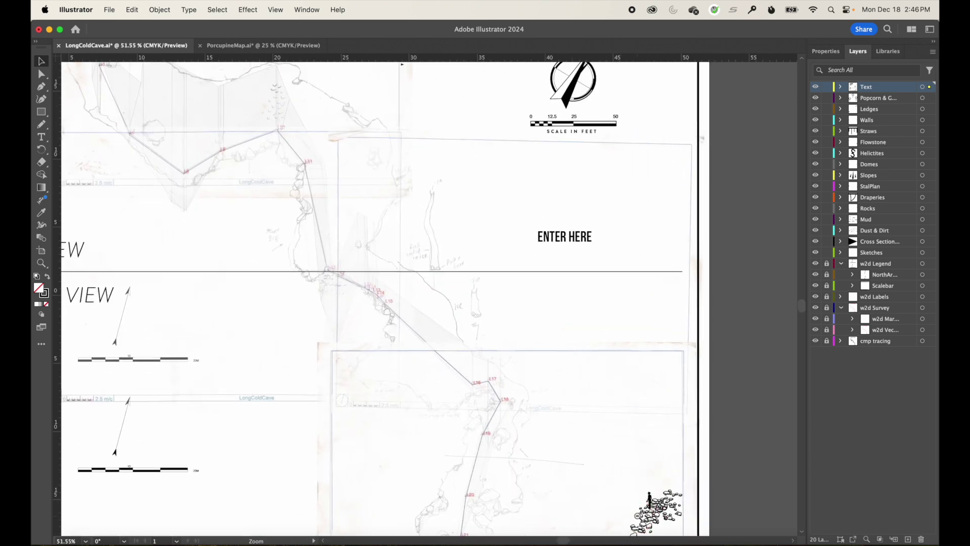
left_click_drag(553, 426, 433, 232)
key("v")
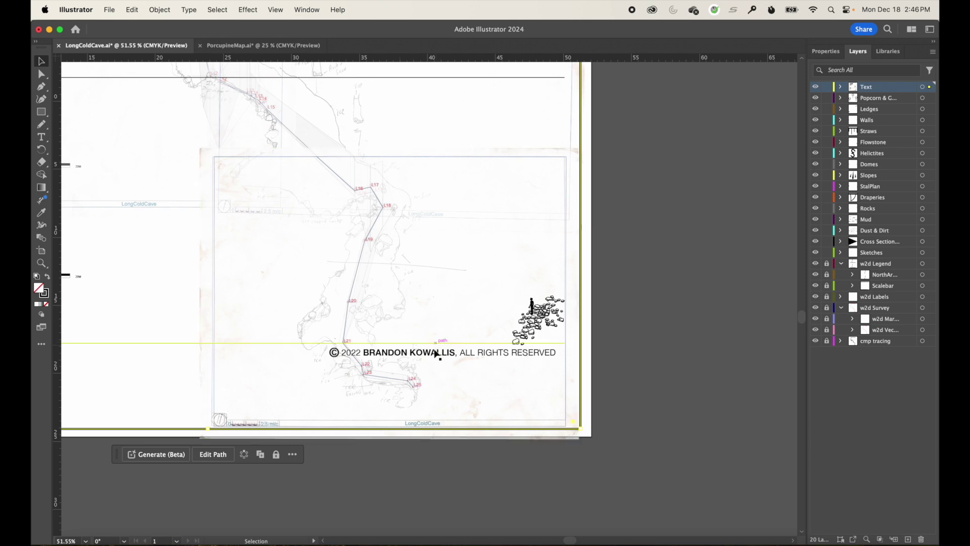
left_click_drag(446, 222, 479, 139)
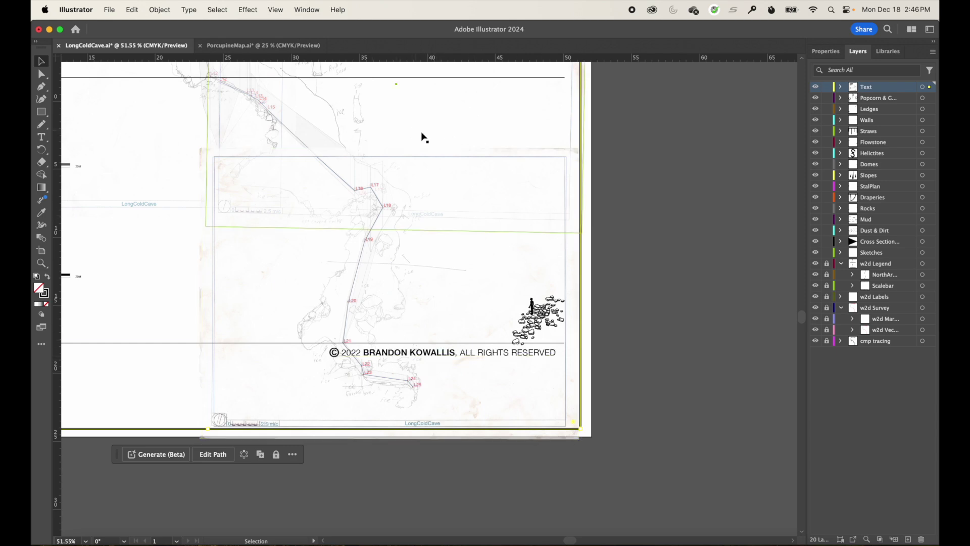
left_click_drag(292, 250, 525, 374)
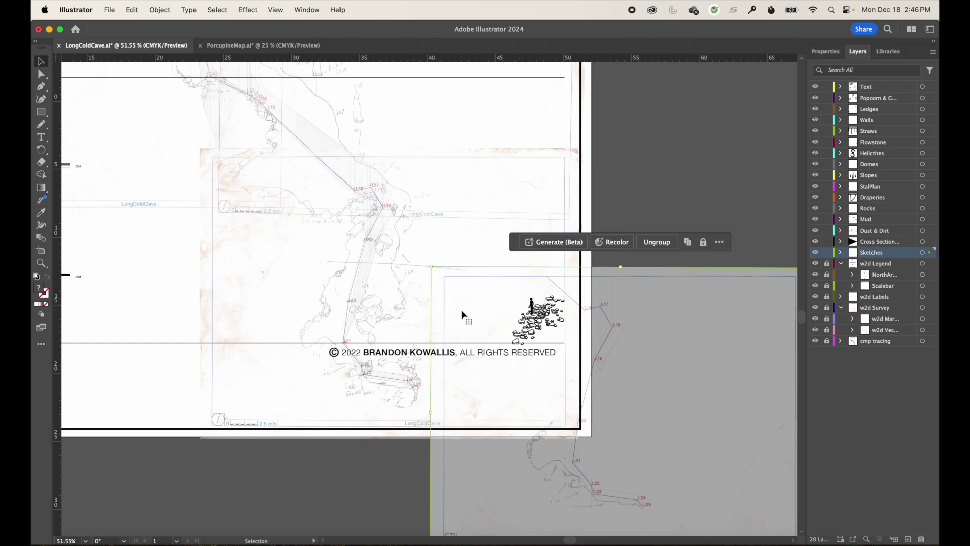
key("super+z")
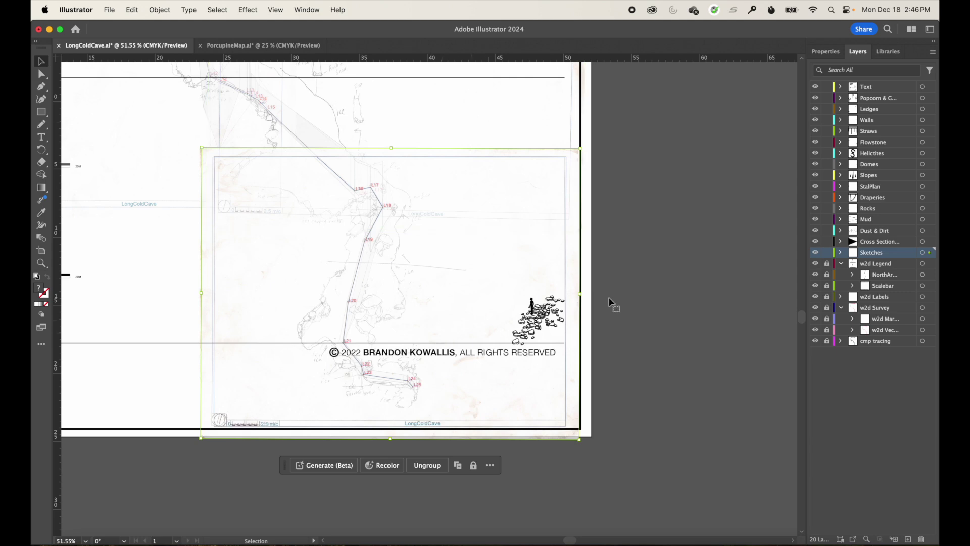
- Lock the Sketches layer and move the footer line, copyright text and rock illustration down into the border's lower-right corner
left_click(827, 253)
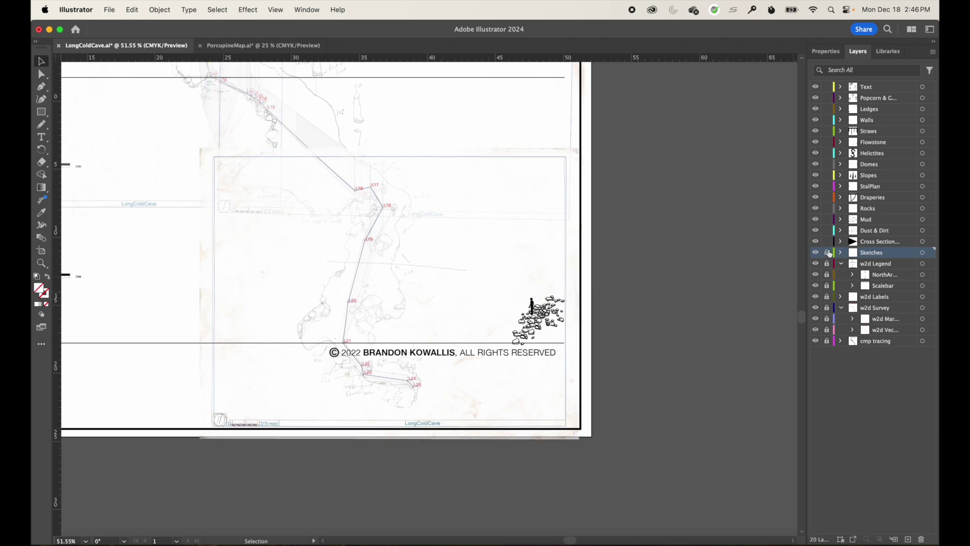
left_click_drag(237, 210, 568, 407)
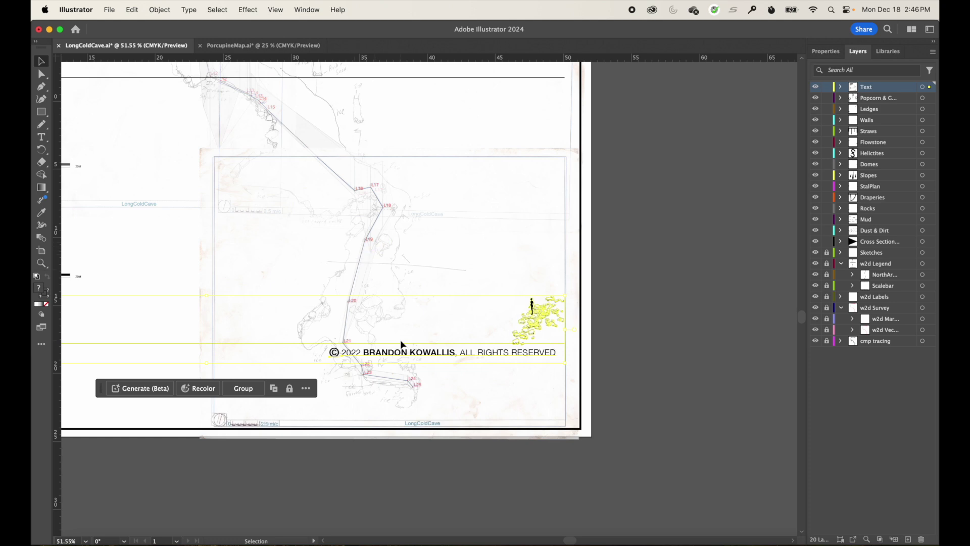
left_click_drag(498, 357, 516, 427)
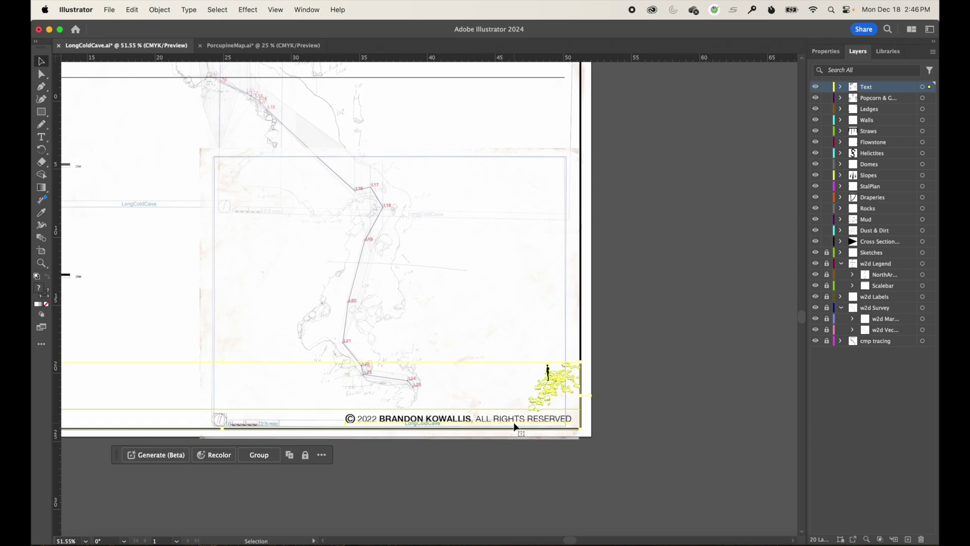
key("super+0")
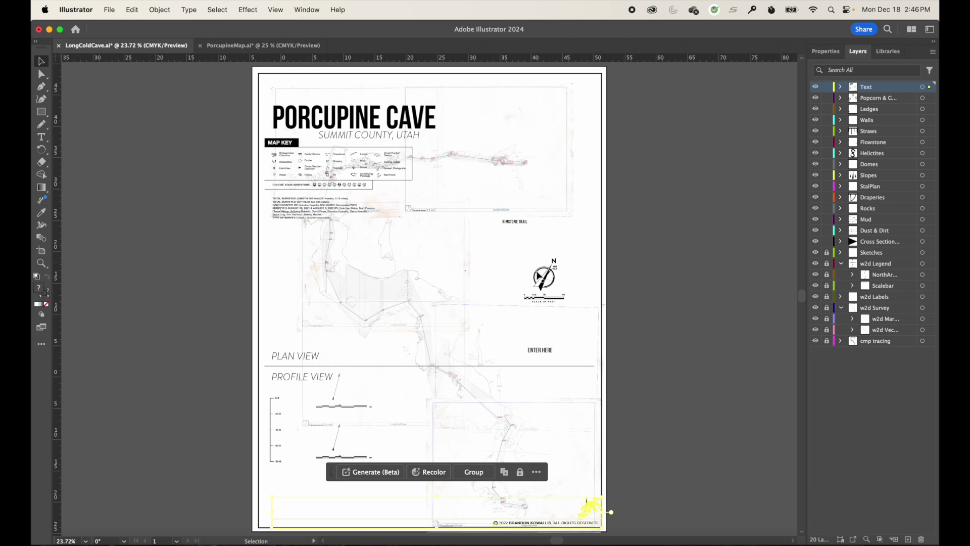
- Move the north arrow and its scale bar into the profile view area, and lower the vertical depth scale toward the footer line
left_click(564, 298)
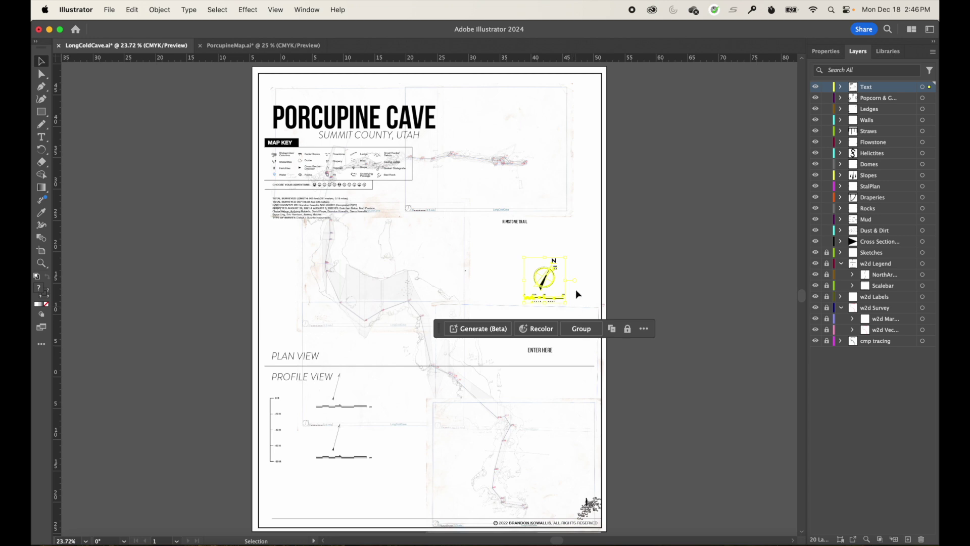
left_click_drag(544, 282, 365, 428)
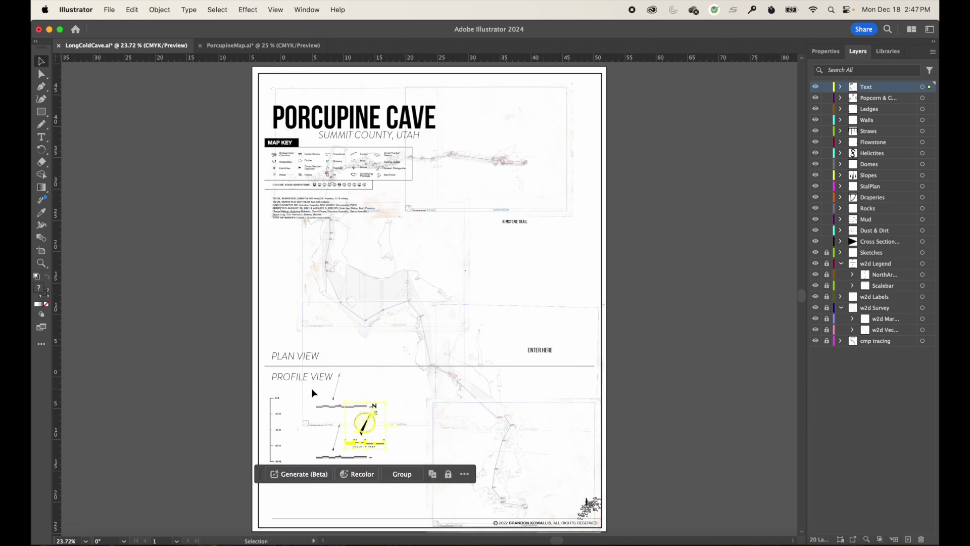
left_click_drag(268, 389, 290, 477)
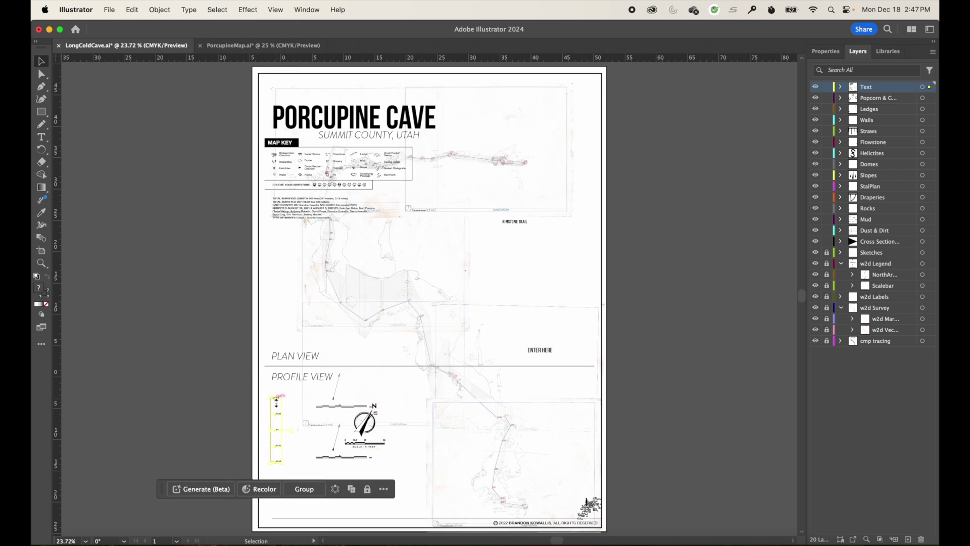
left_click_drag(277, 414, 272, 465)
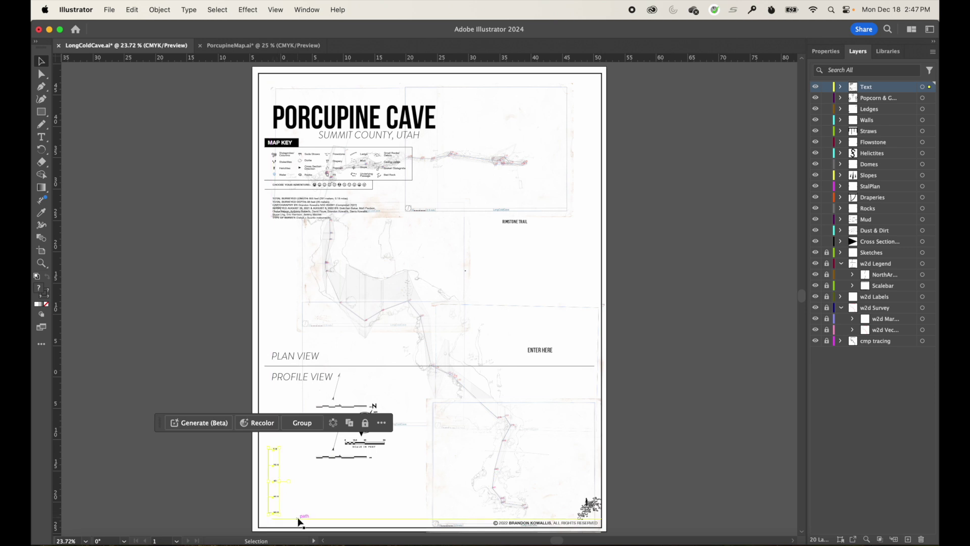
- Extend the footer line's left end to meet the border frame
left_click(299, 521)
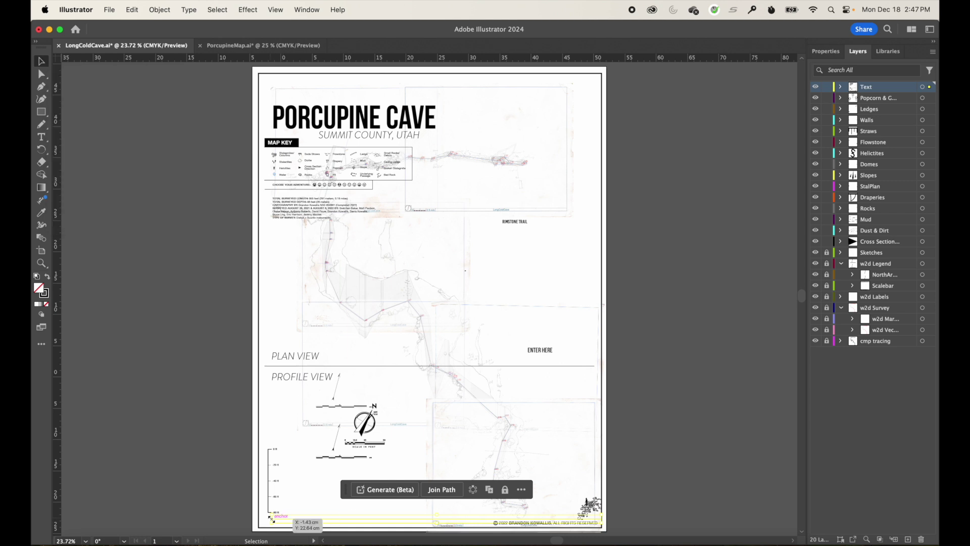
left_click_drag(272, 519, 260, 519)
left_click(311, 491)
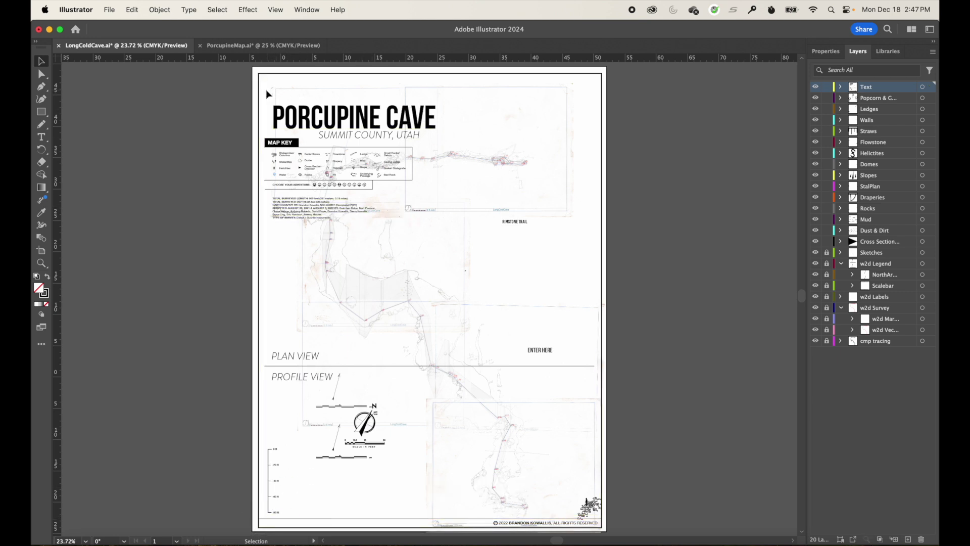
- Move the title and subtitle into the border's upper-left corner, and the map key into its upper-right corner without moving the border
left_click_drag(268, 90, 399, 98)
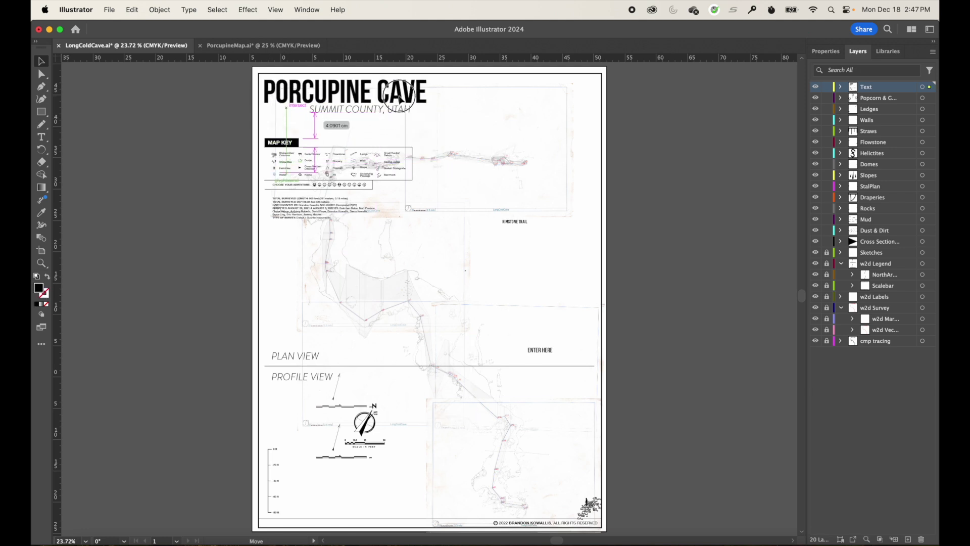
left_click(358, 123)
left_click_drag(232, 123, 444, 242)
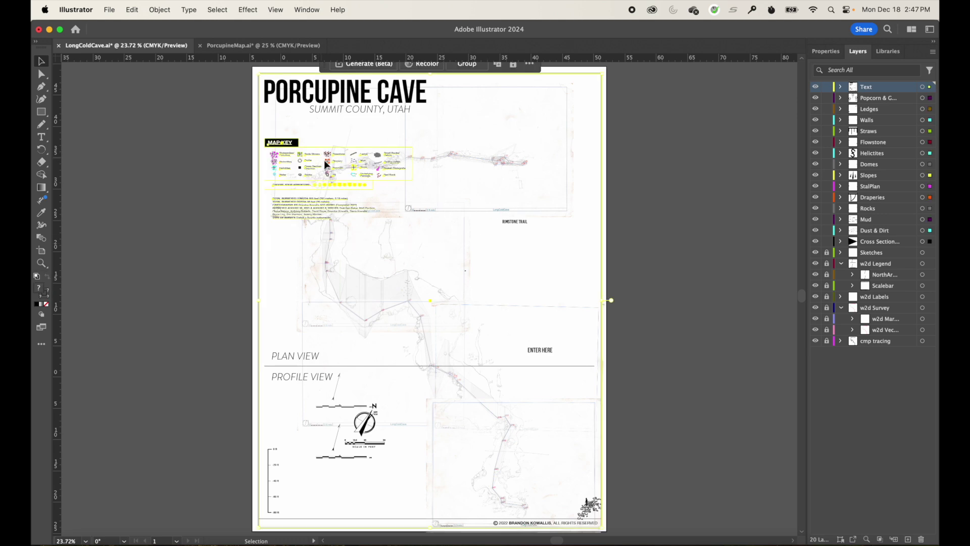
left_click(260, 337, "shift")
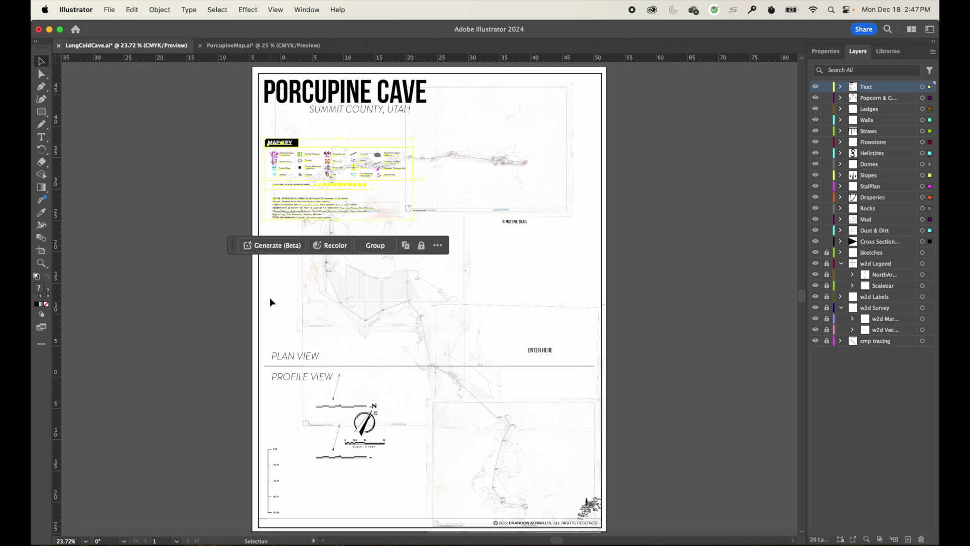
left_click_drag(286, 146, 470, 94)
- Place the survey information text beneath the subtitle and gather the ENTER HERE and RIMSTONE TRAIL labels just below the map key
left_click(462, 174)
left_click_drag(484, 158, 302, 136)
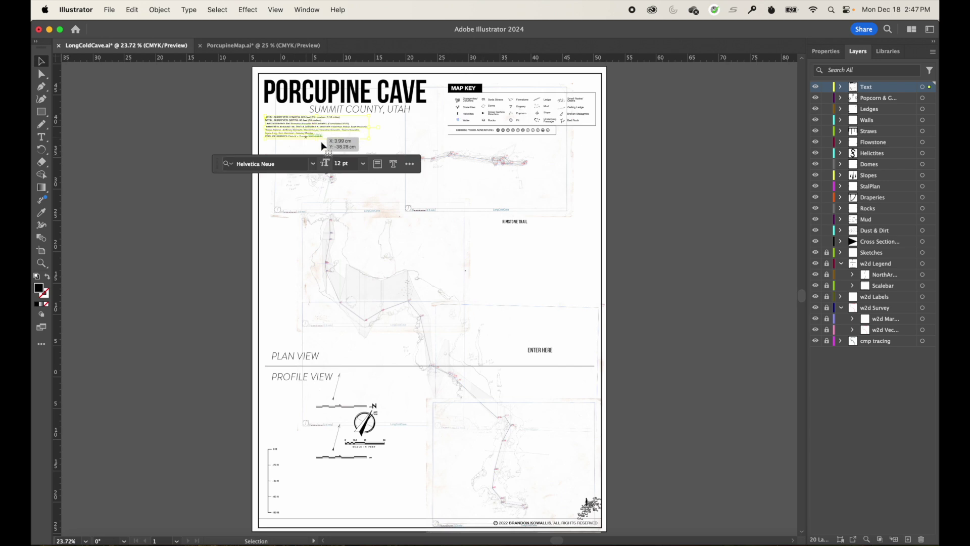
left_click_drag(540, 353, 581, 148)
left_click_drag(519, 226, 585, 158)
left_click(577, 236)
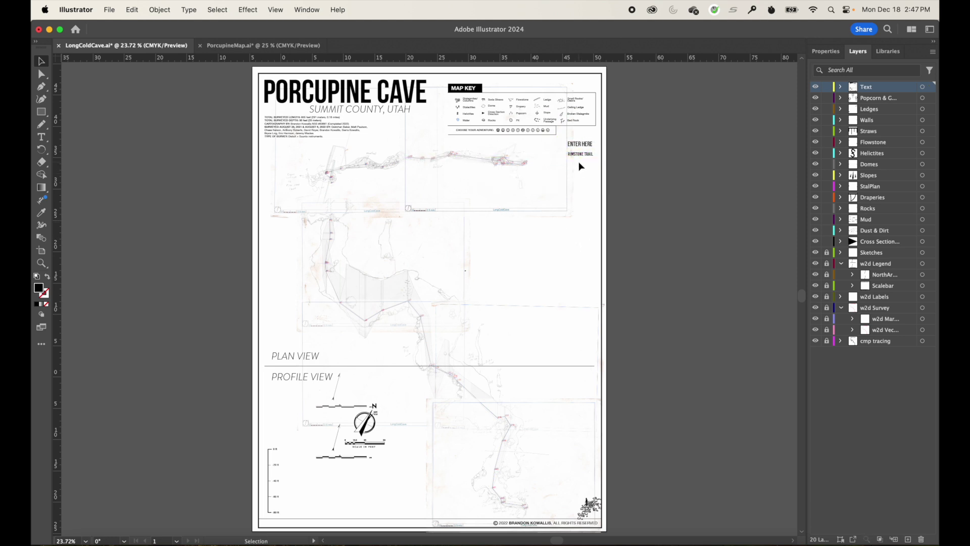
- Move the small stray arrow from the blank area up beside the ENTER HERE label below the map key
key("z")
left_click_drag(412, 183, 664, 332)
key("v")
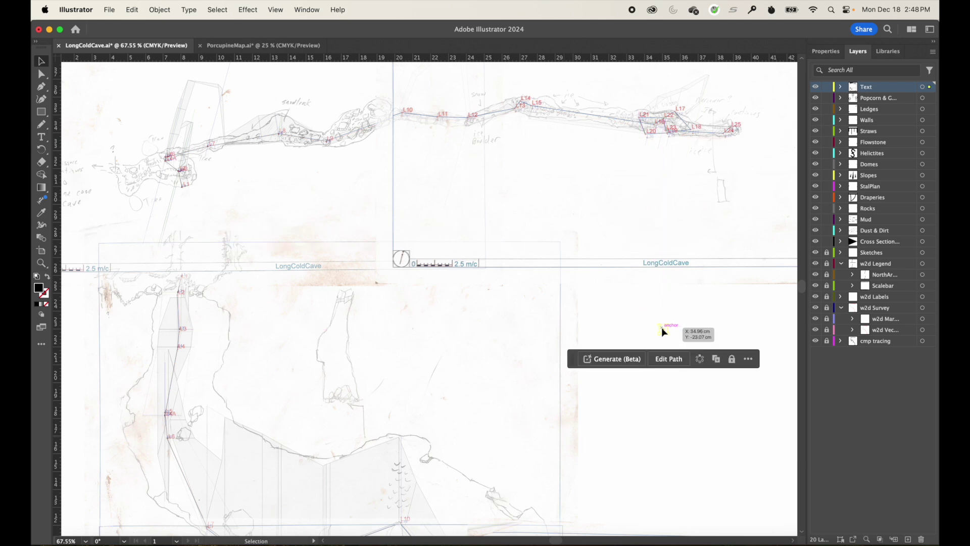
scroll(587, 326, "up", 2)
scroll(588, 326, "right", 4)
scroll(587, 327, "up", 2)
scroll(588, 326, "right", 2)
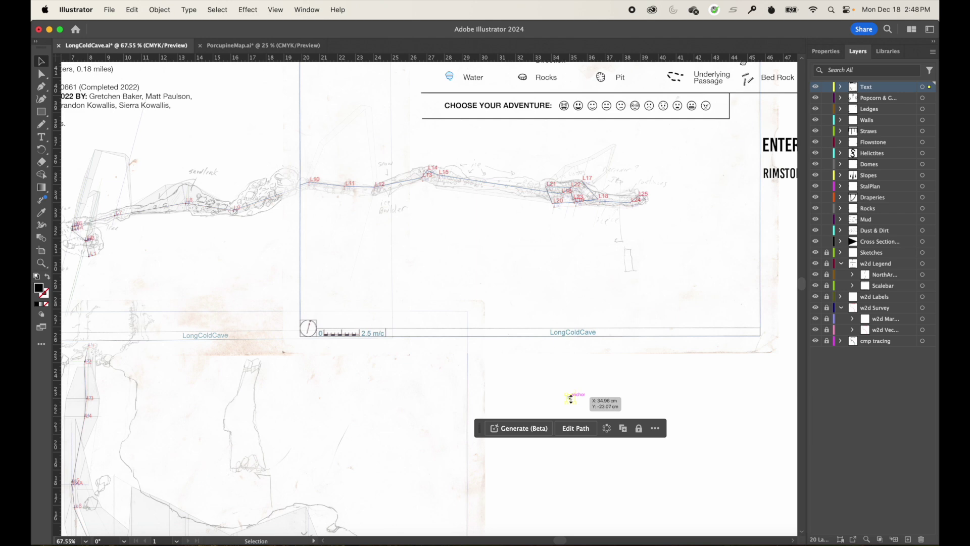
left_click_drag(571, 402, 743, 128)
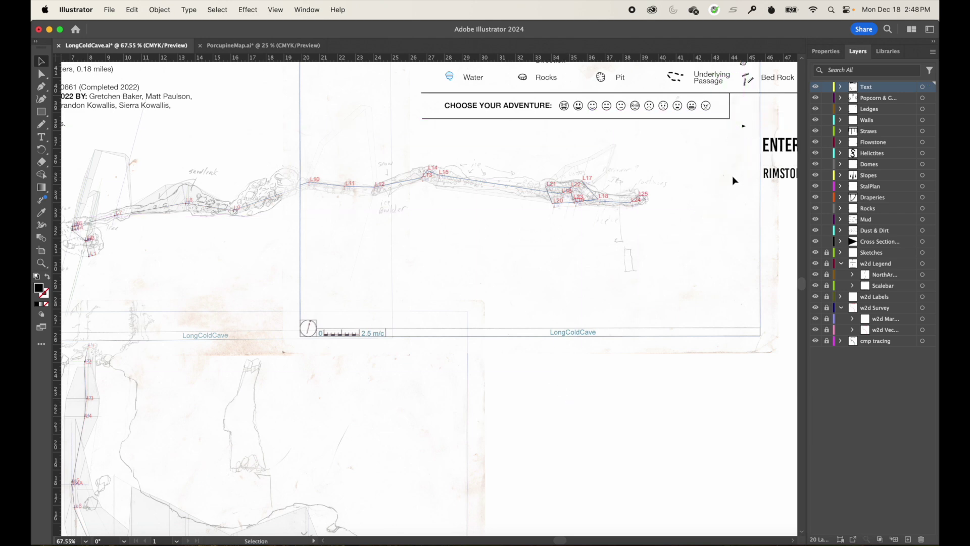
left_click_drag(412, 393, 487, 238)
left_click_drag(466, 297, 471, 258)
key("super+a")
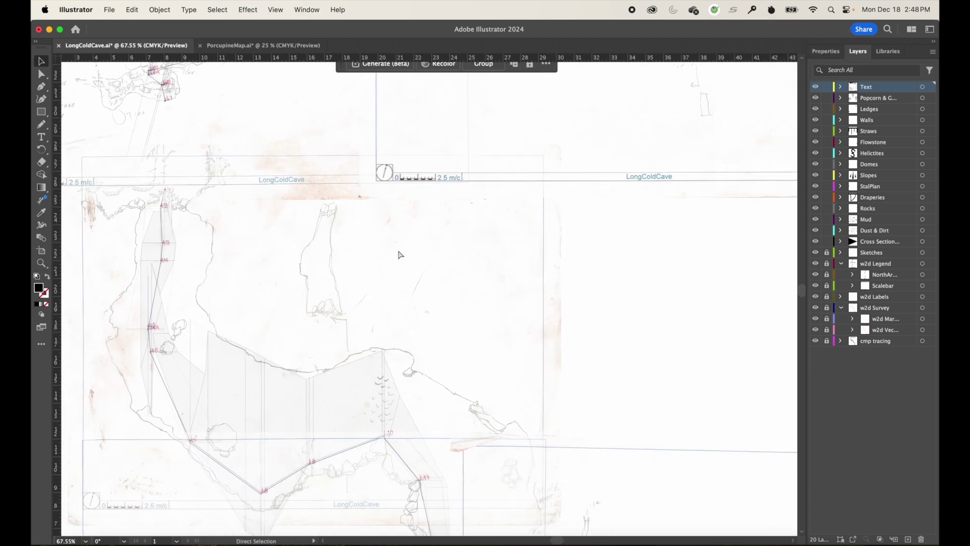
left_click(426, 260)
key("super+0")
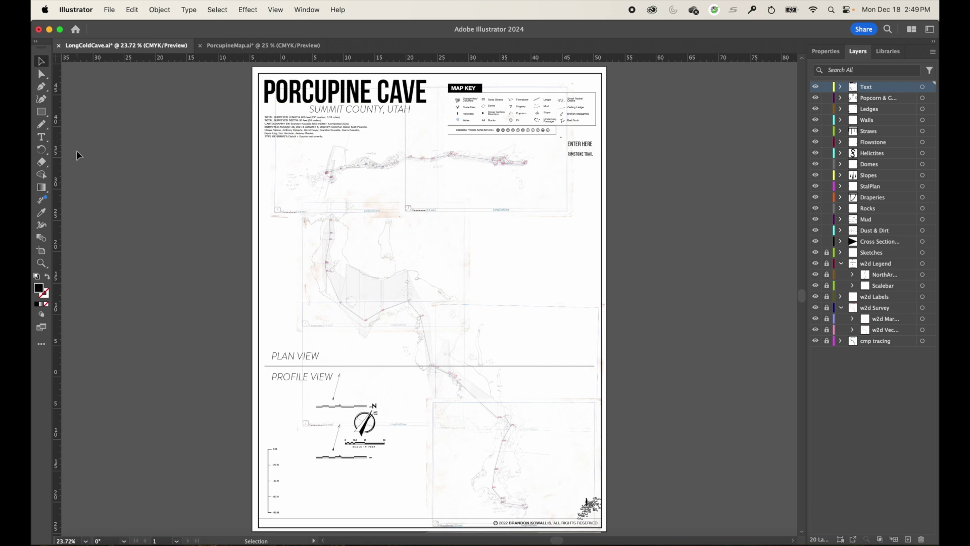
left_click(42, 138)
left_click(495, 257)
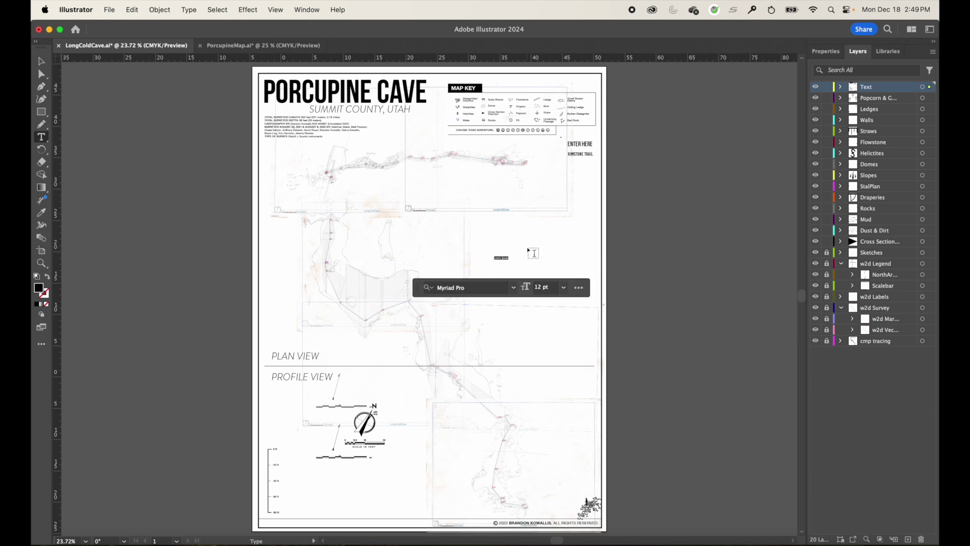
key("BackSpace")
left_click_drag(495, 252, 663, 385)
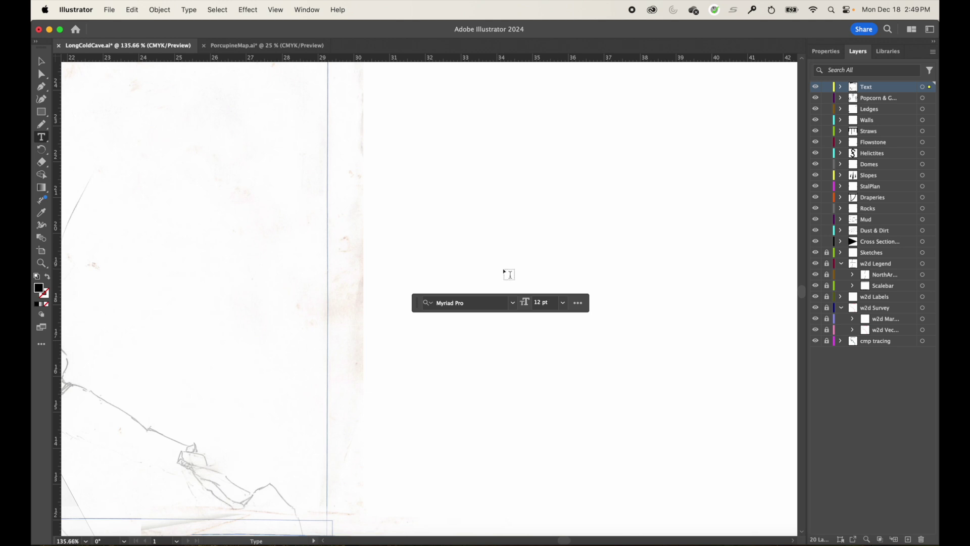
left_click(41, 62)
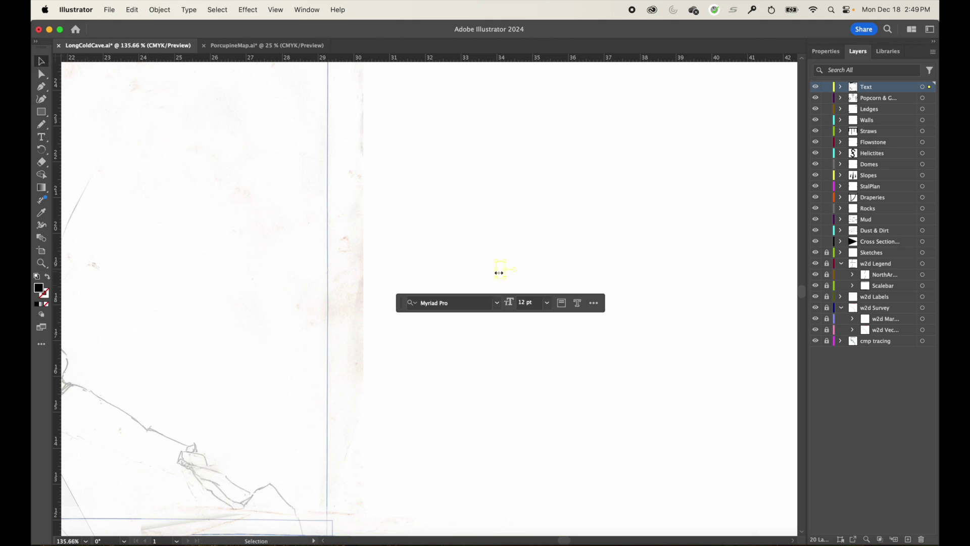
left_click(498, 273)
- Create a point text object in the blank area beside the sketches and enter two lines of filler text
left_click(42, 137)
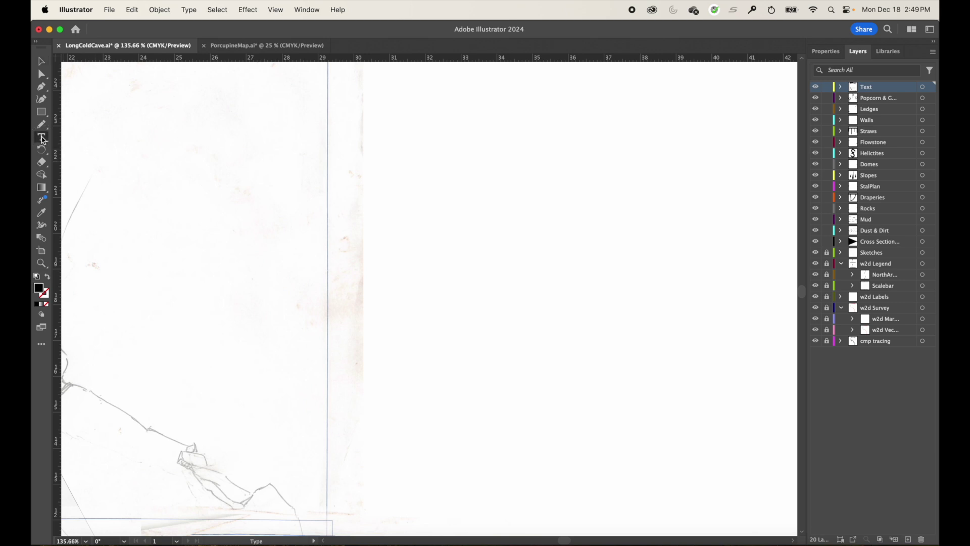
left_click(428, 230)
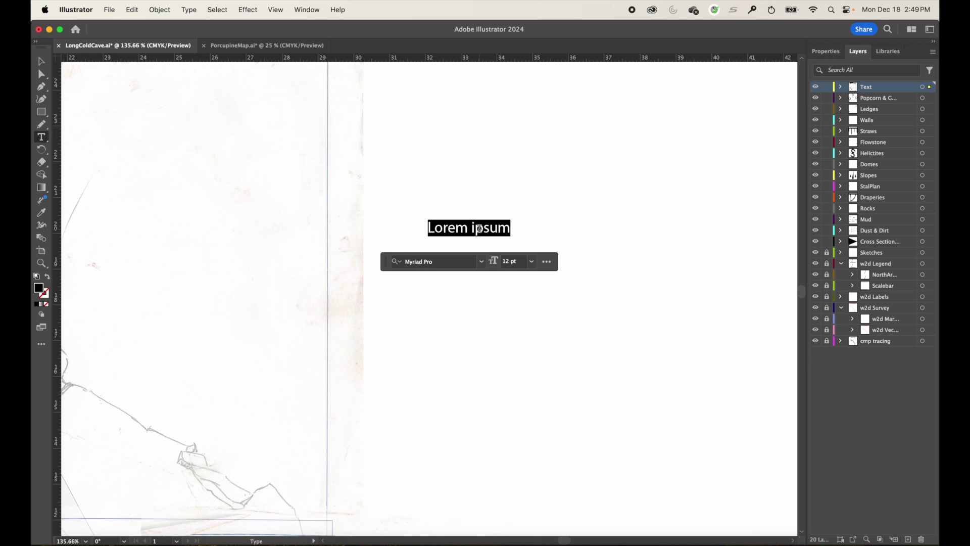
type("kf;dkjf;aluo")
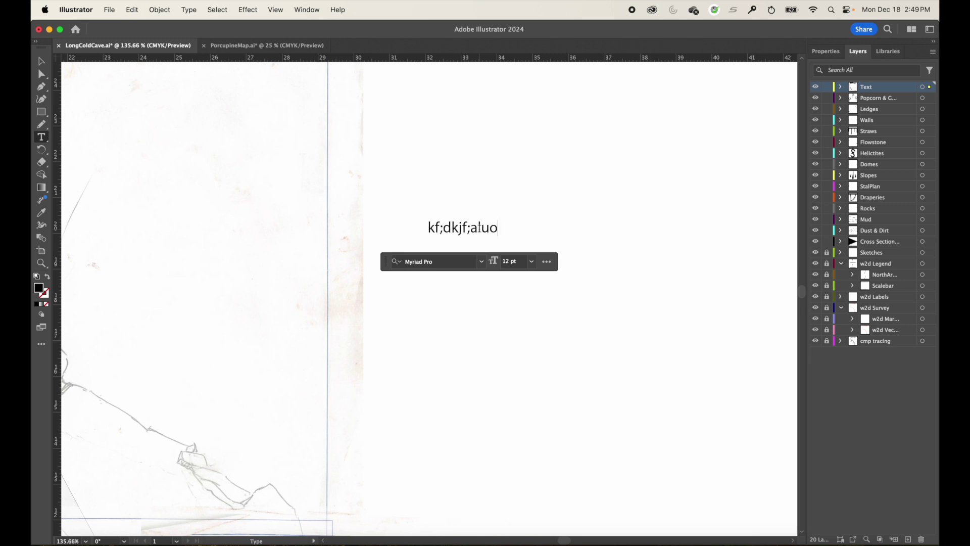
type(";weij;alsdkj fpaoiwej a;slidjfapweo;i ja; ")
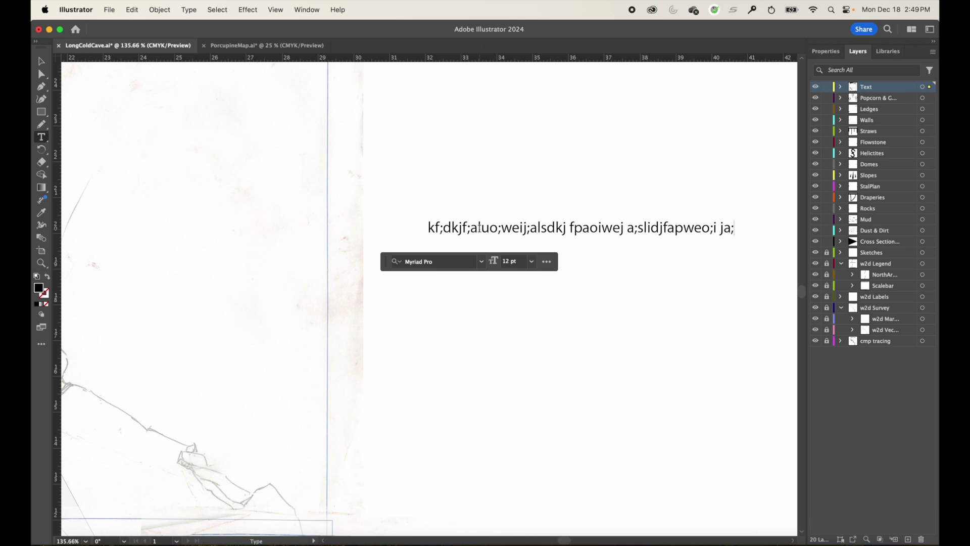
type(";lajsd;flj ka;sdlkfj")
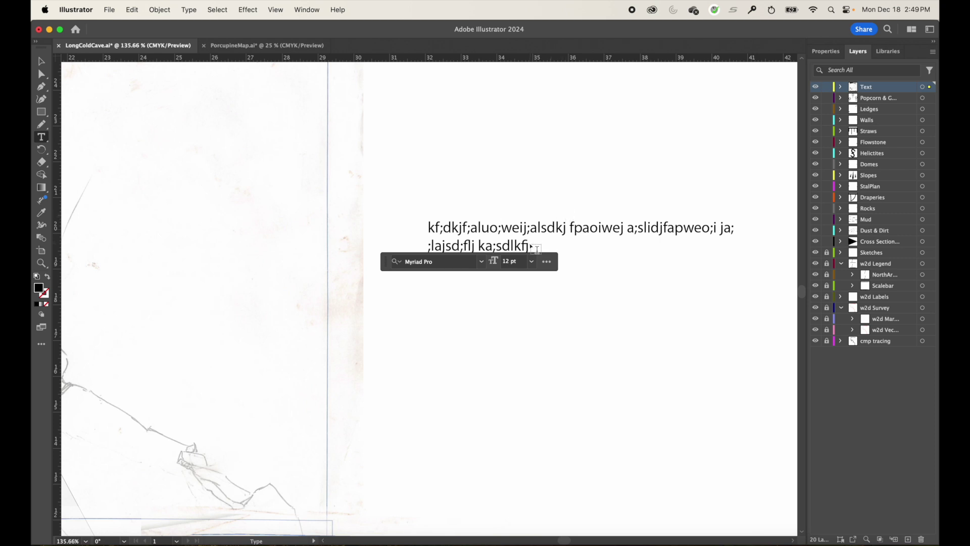
- Clear the filler text and delete its empty point text object
left_click_drag(429, 226, 525, 248)
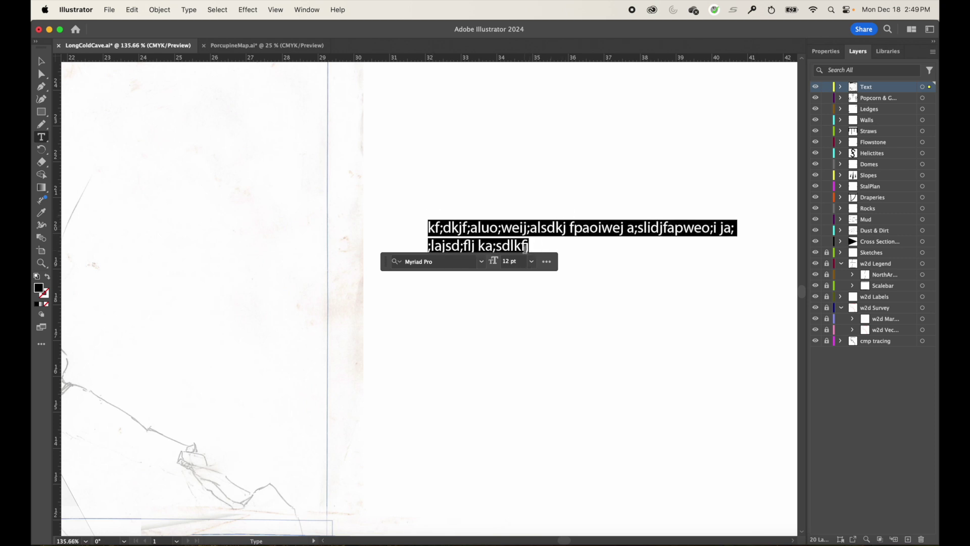
key("BackSpace")
left_click(42, 63)
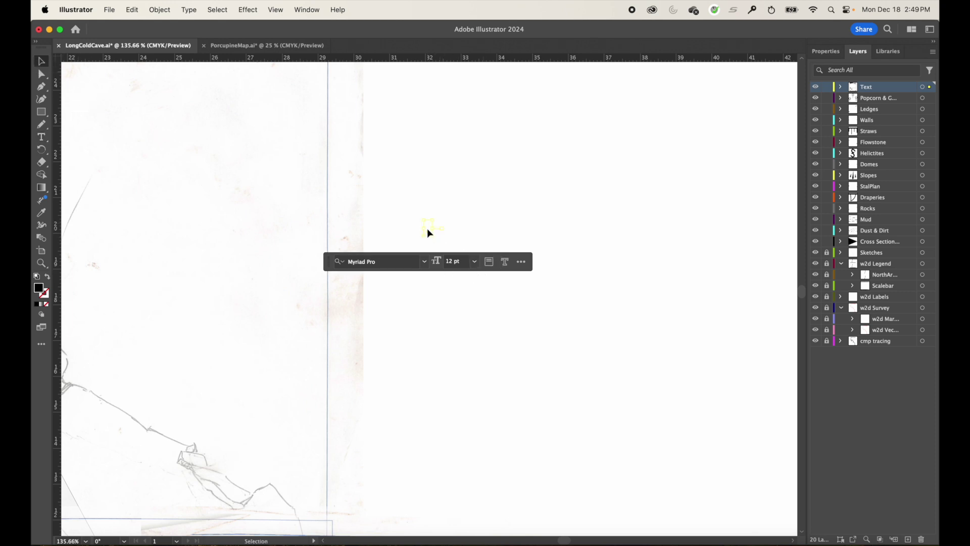
key("BackSpace")
- Draw an area text box about 4.8 cm wide and 4.5 cm high beside the sketches and enter filler text
left_click(38, 136)
left_click_drag(432, 157, 603, 319)
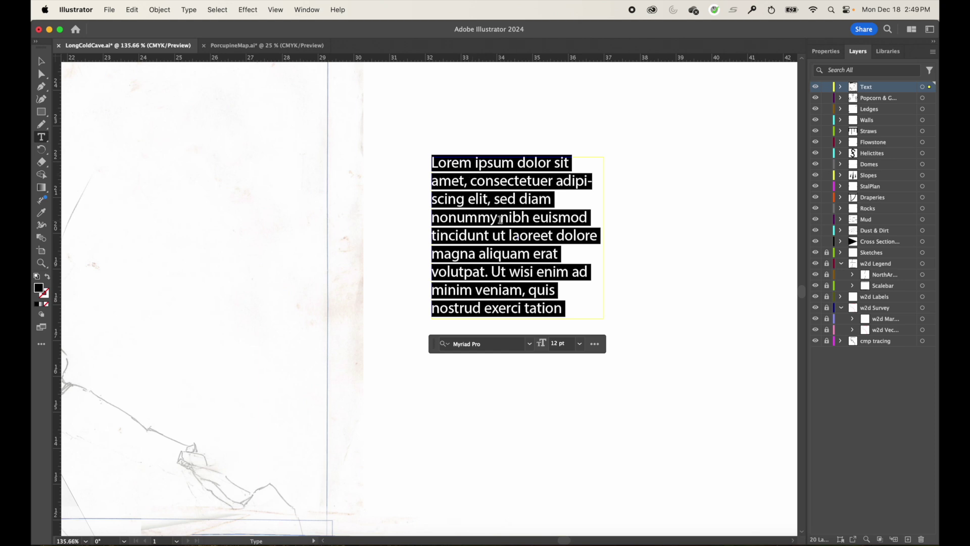
type(";alkdsjf; aljsd;fj apweoi;ja;sdlfjpwoa;eisjaf;")
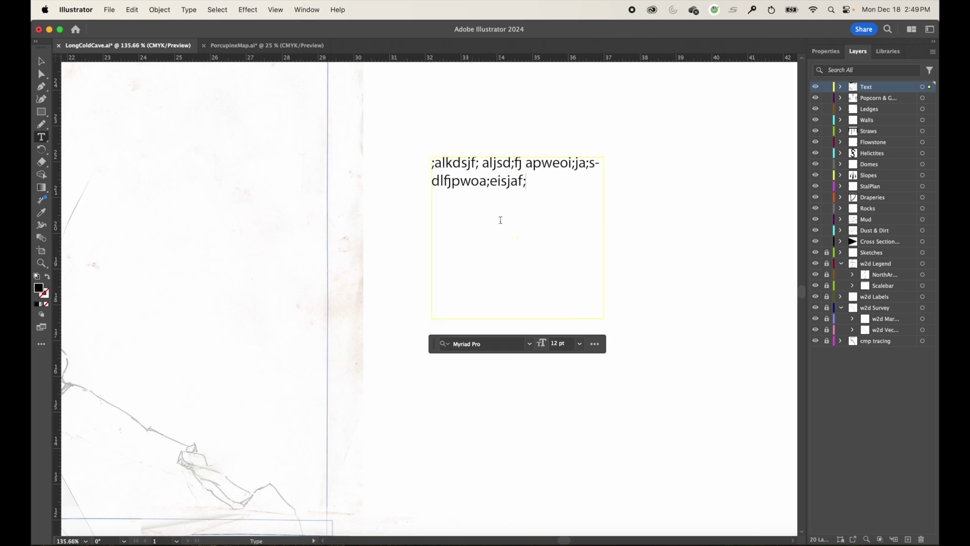
type("oiuweja;sldjifpqweo;ijf;alsdjf ;alsdjf ;l")
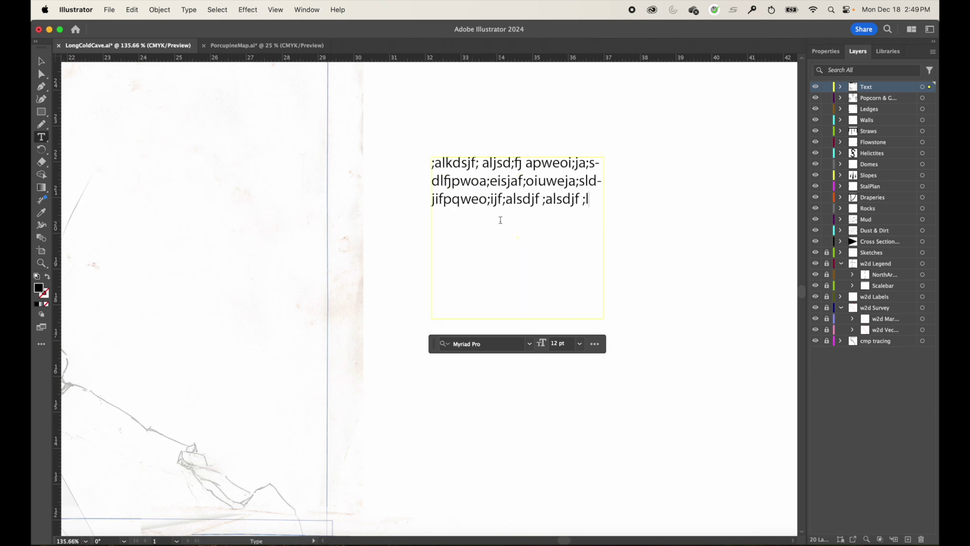
- Replace the text box's filler text with the clipboard contents, and clear all the pasted code from the box
key("super+a")
key("super+v")
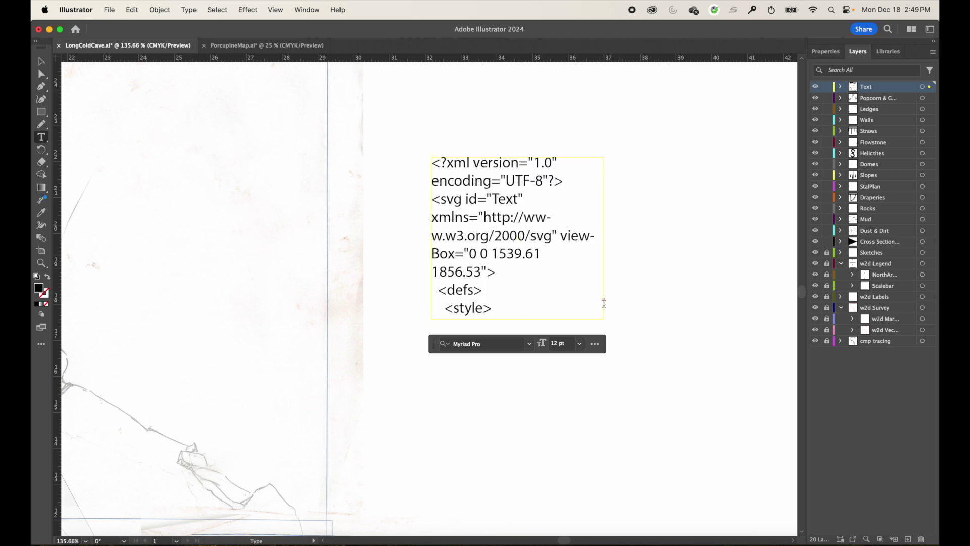
key("super+a")
left_click(481, 197)
key("super+a")
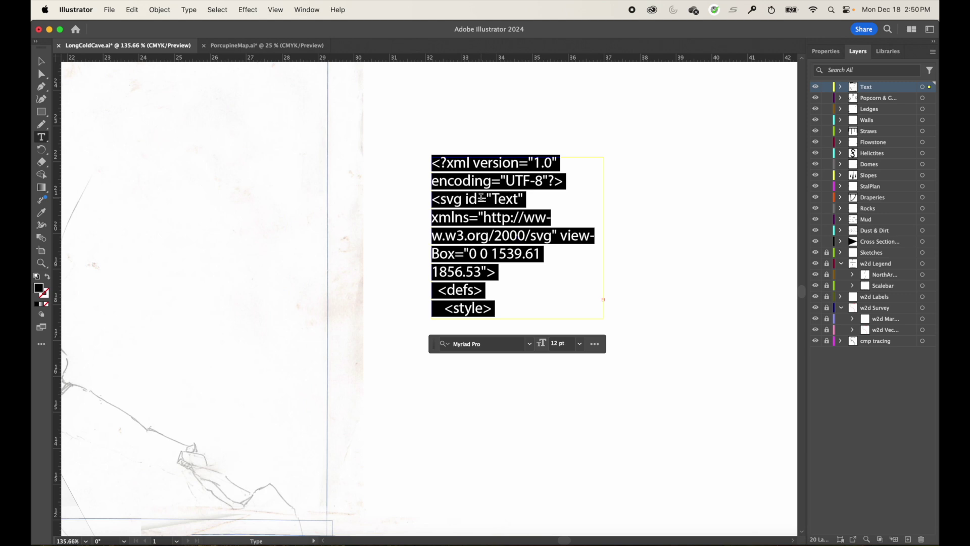
key("BackSpace")
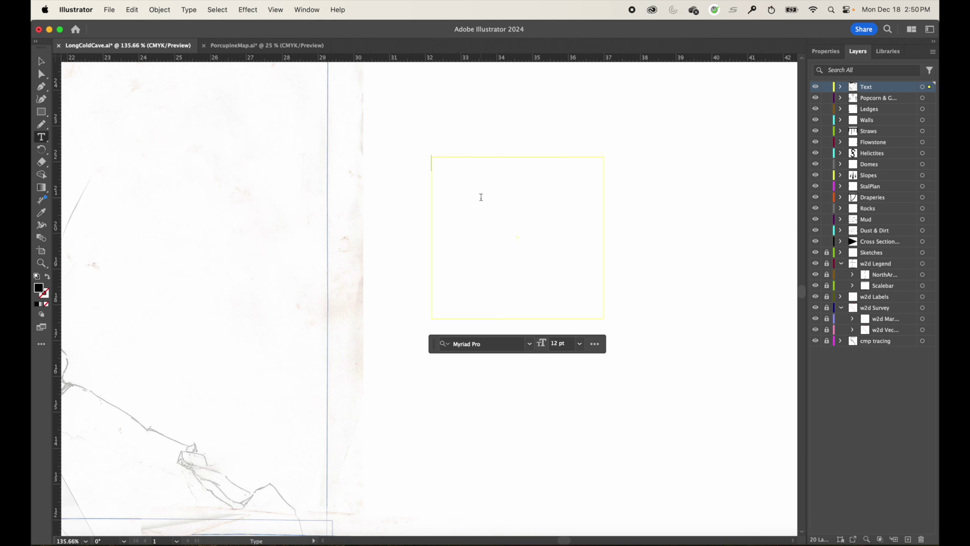
- Enter new filler text in the text box, copy it and paste it four times until the text overflows the box
type("fja;dslkk ja;sdlkfj aowe;ij a;sdl")
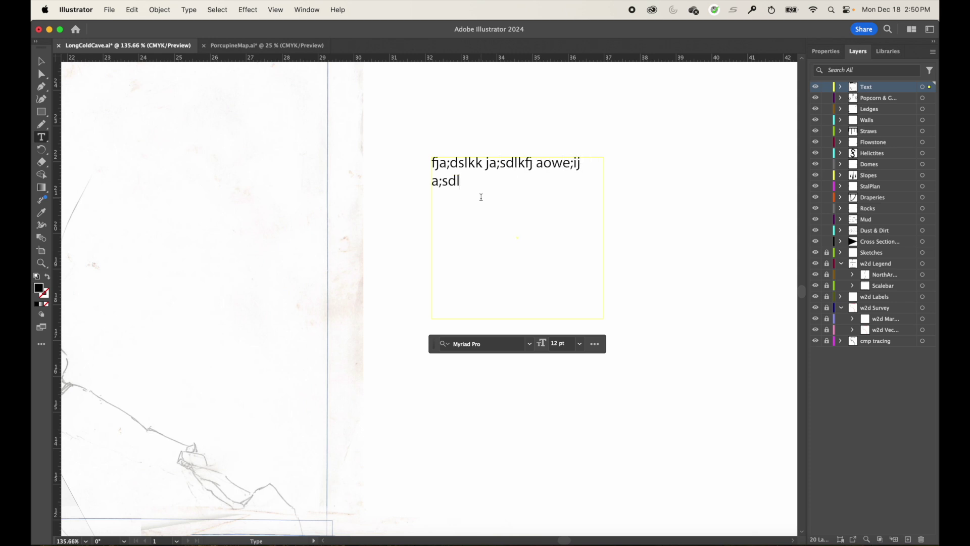
type("jfuapweo;ijaf;sldijf ;")
key("super+a")
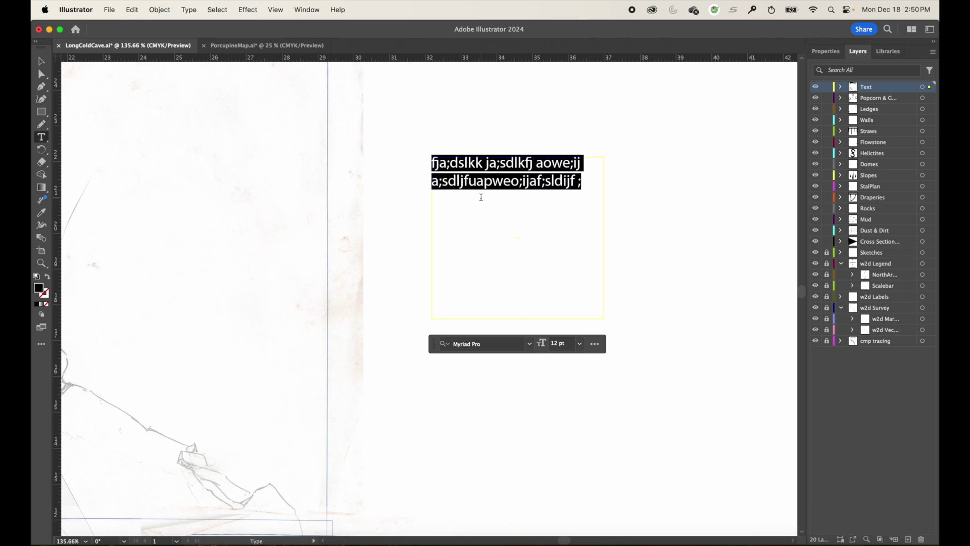
key("super+c")
key("Right")
key("super+v")
key("super+v")
key("super+v")
key("super+v")
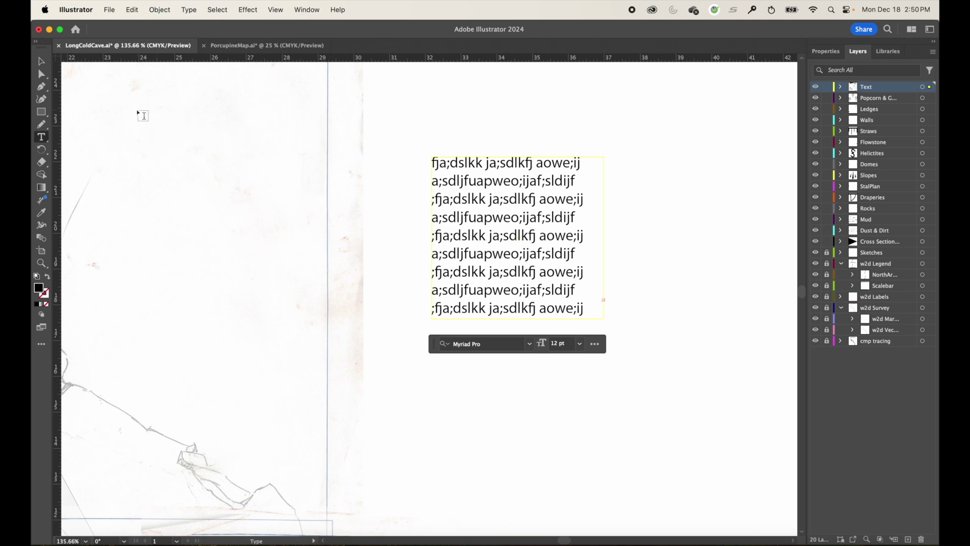
- Enlarge the overflowing area text box to about 7.0 by 6.1 cm and look through its font and text formatting options
left_click(41, 62)
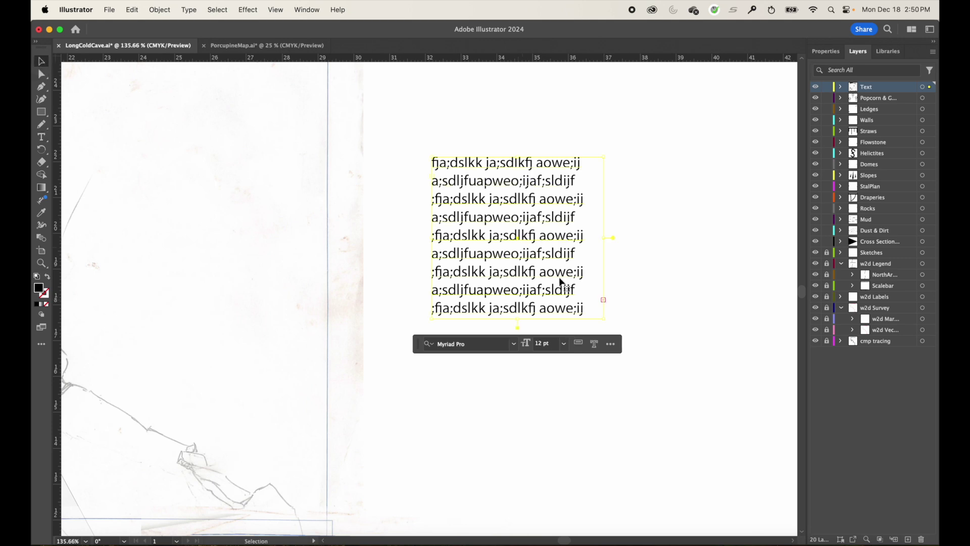
left_click_drag(603, 319, 683, 375)
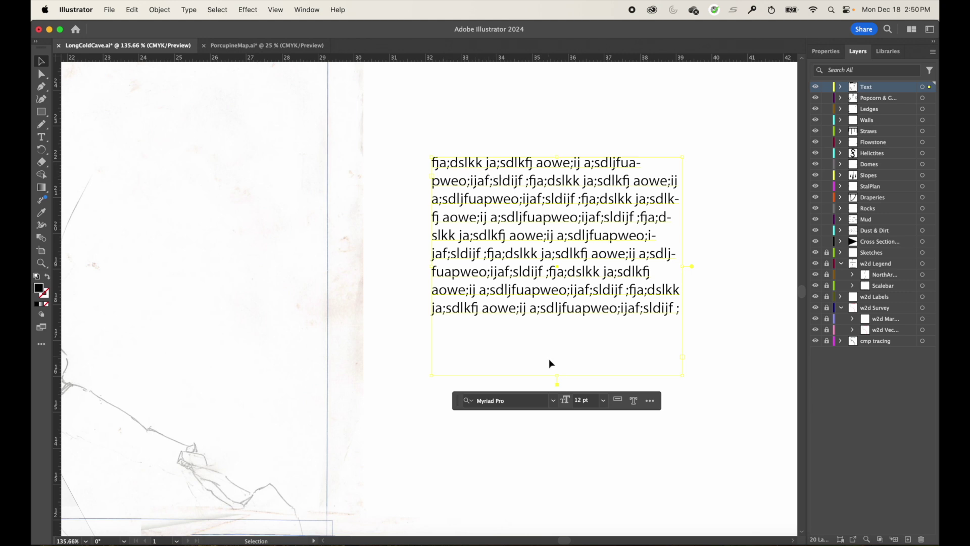
left_click(554, 402)
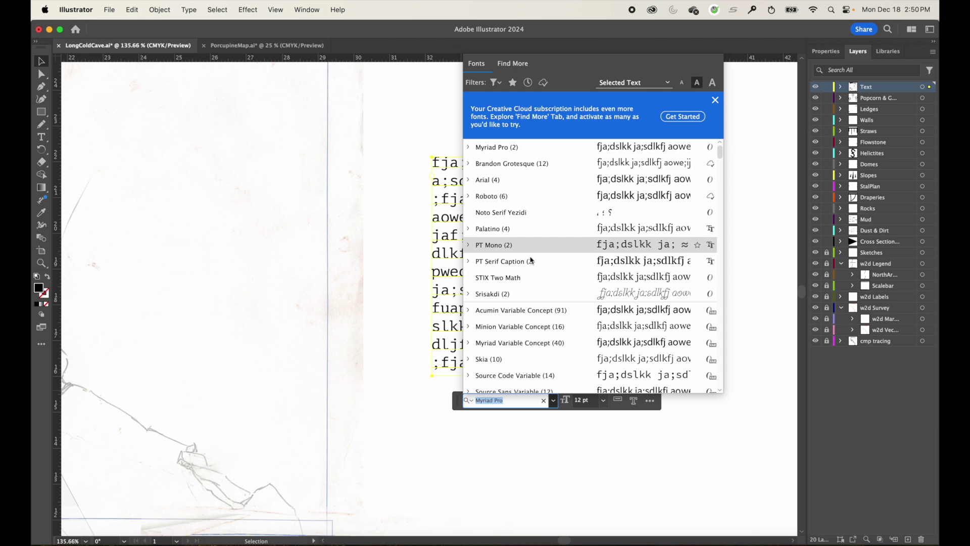
left_click(555, 402)
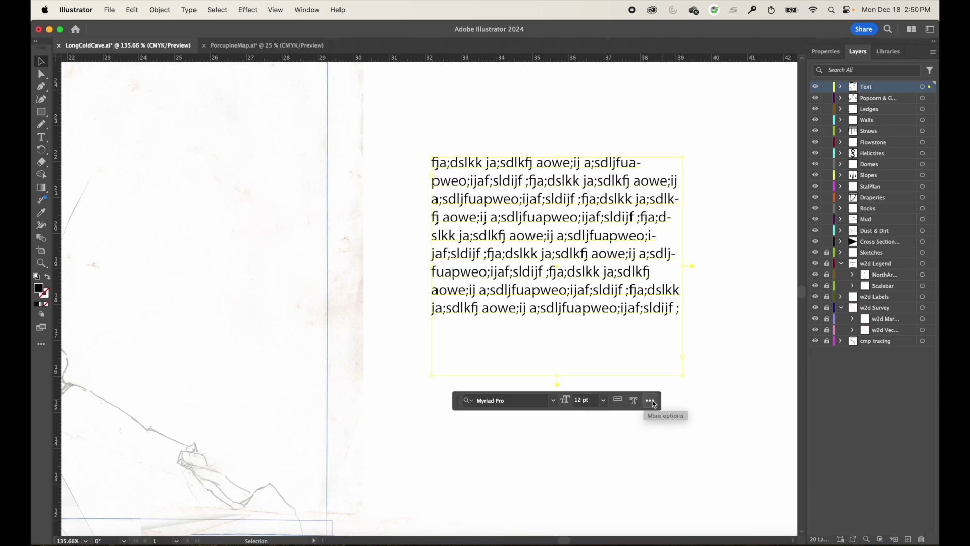
left_click(825, 51)
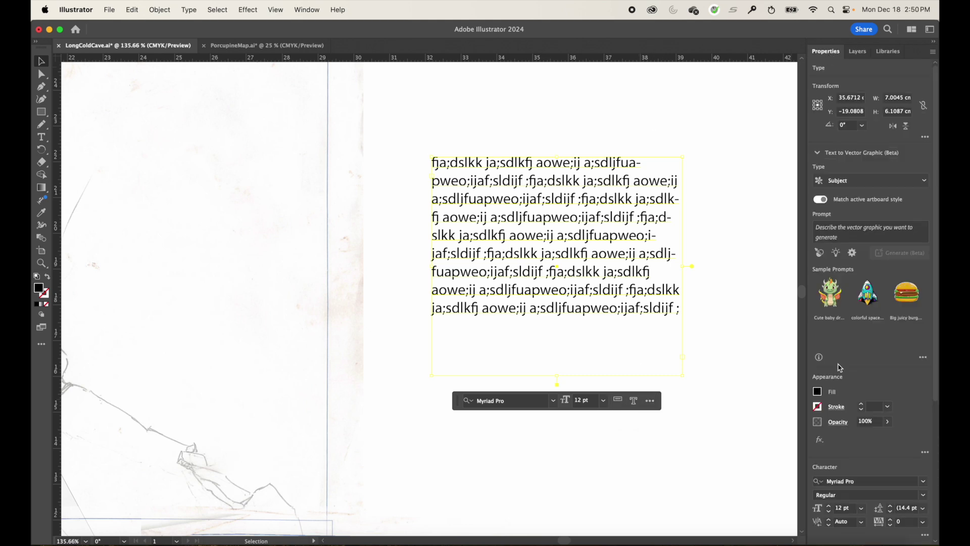
scroll(839, 365, "down", 5)
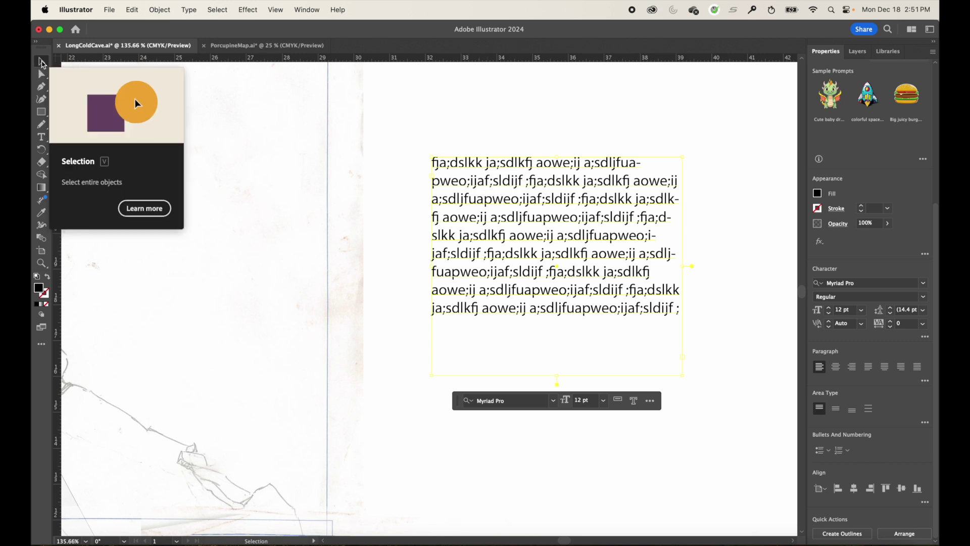
- Delete the area text box beside the sketches
left_click(483, 153)
left_click(484, 164)
key("Delete")
- Place a point text object reading "Text" in the blank area beside the sketches
left_click(42, 137)
left_click(427, 199)
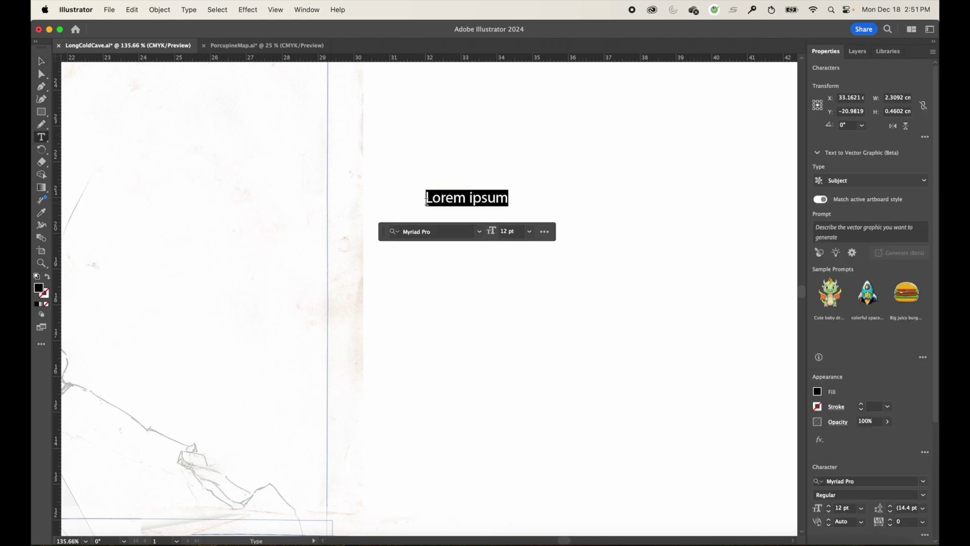
type("Text")
key("Escape")
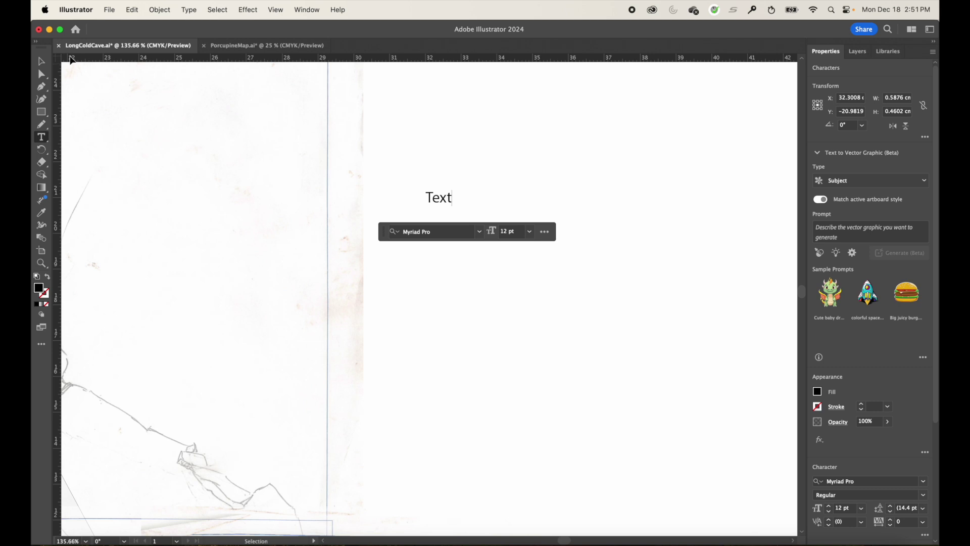
- Scale the point text up to about 68 pt and delete it
left_click(42, 61)
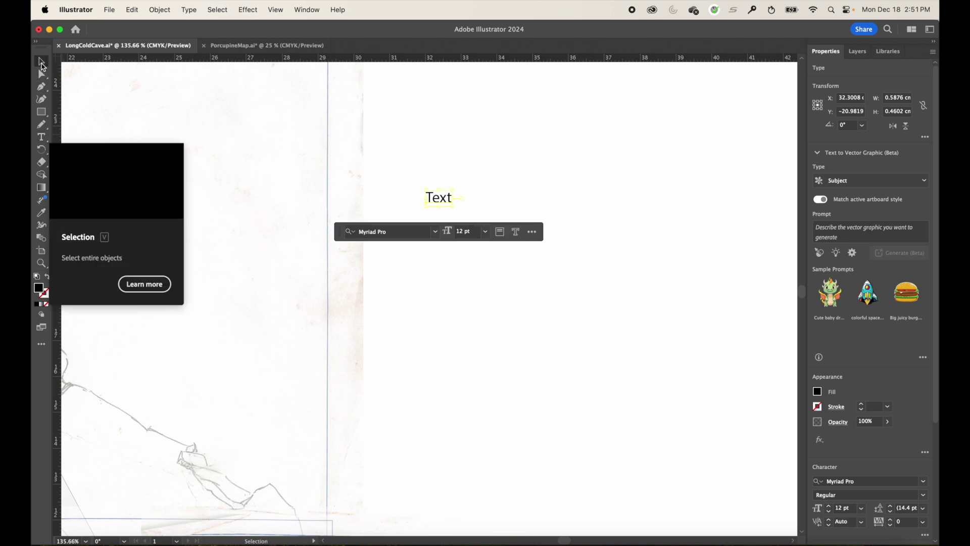
left_click_drag(456, 207, 575, 287)
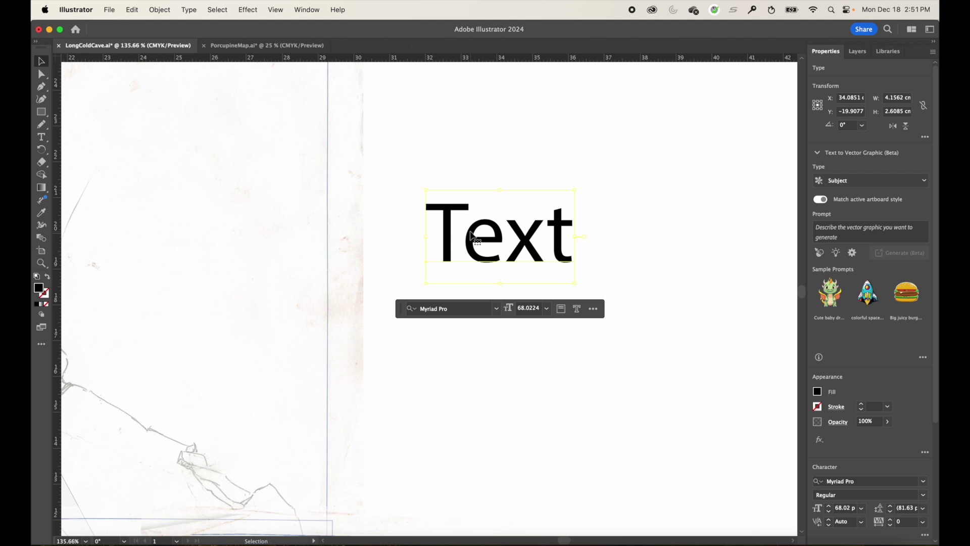
key("Delete")
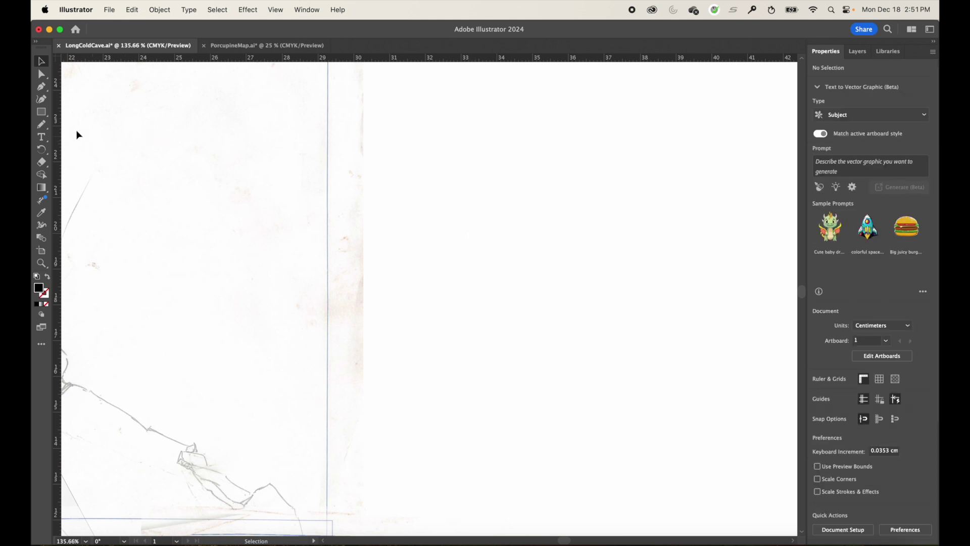
- Draw a rectangle about 7.2 by 4.6 cm beside the sketches and give it no fill and a black stroke
left_click(43, 113)
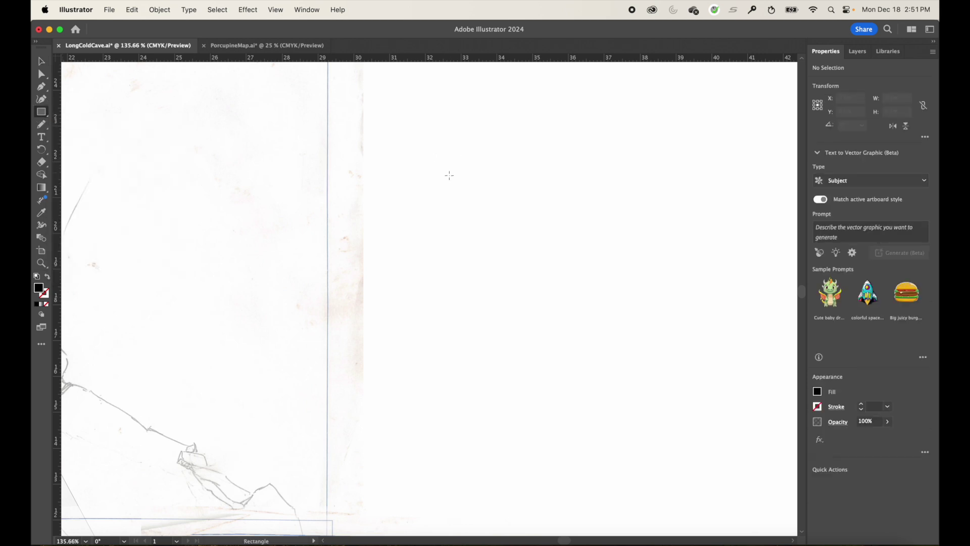
left_click_drag(413, 123, 669, 286)
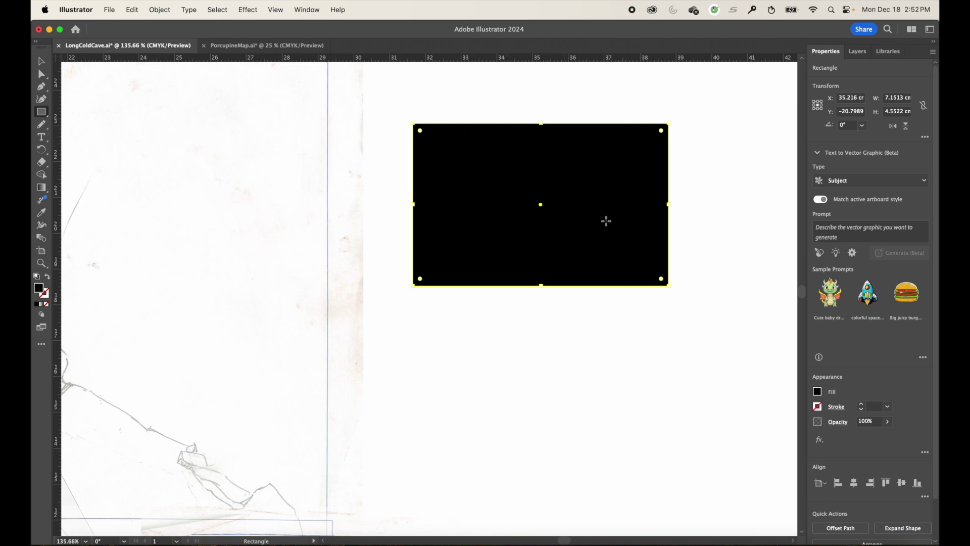
left_click(818, 392)
left_click(818, 392)
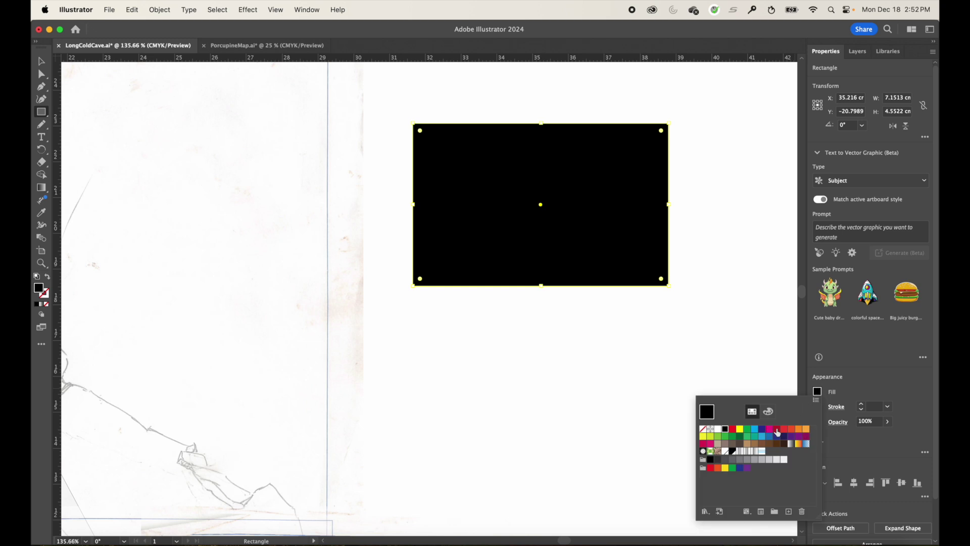
left_click(703, 430)
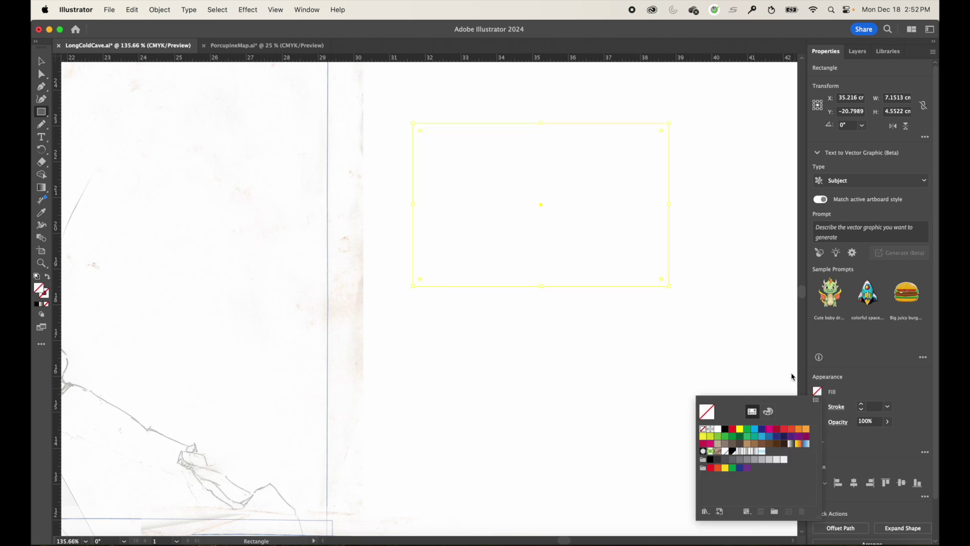
left_click(821, 411)
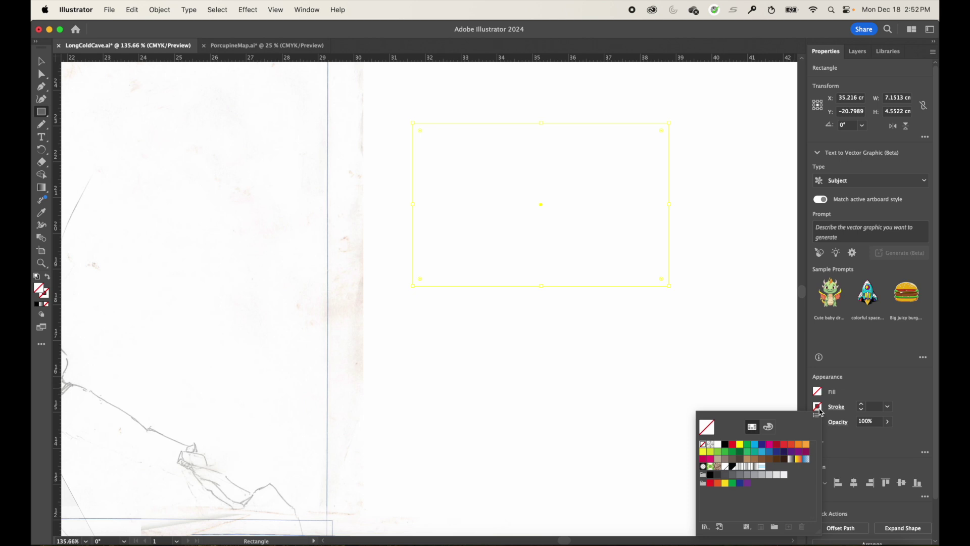
left_click(725, 444)
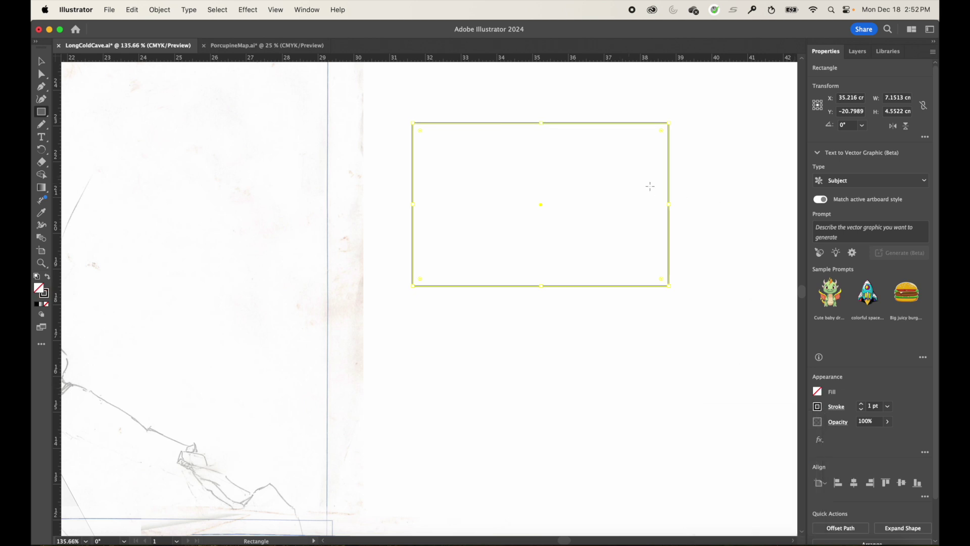
- Increase the rectangle's stroke weight to 10 pt
left_click(42, 60)
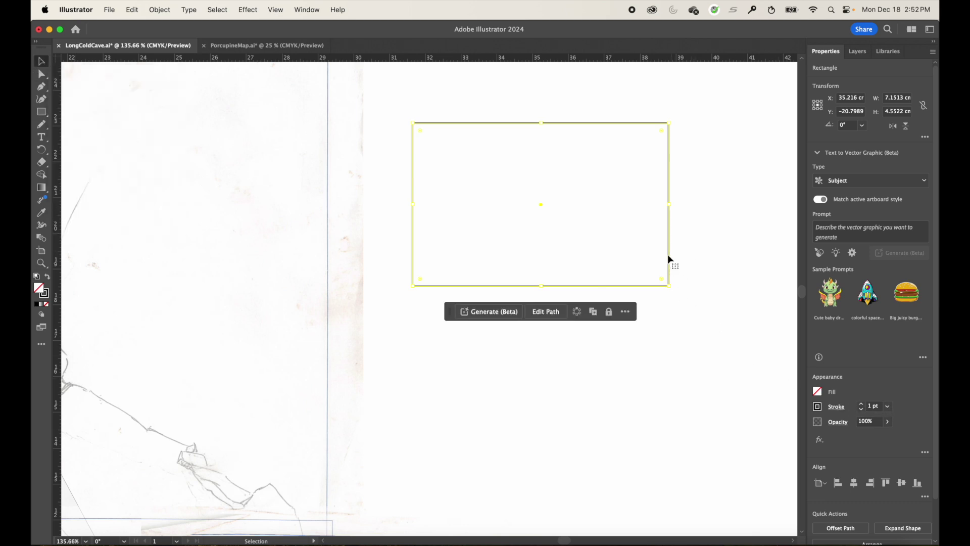
left_click(861, 404)
left_click(861, 404)
left_click(861, 404)
left_click(861, 404)
left_click(861, 405)
left_click(861, 404)
left_click(862, 404)
left_click(861, 405)
left_click(861, 405)
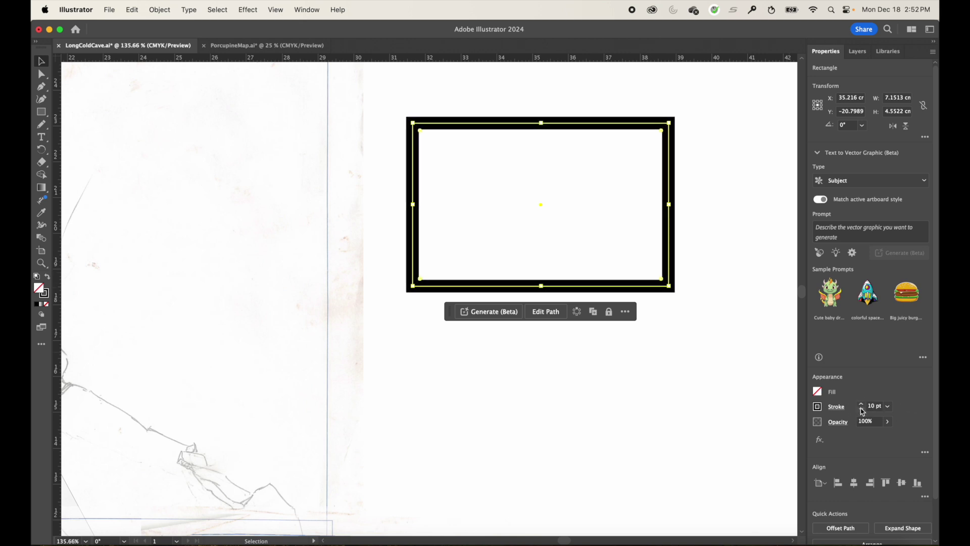
- Reduce the rectangle's stroke weight to 0.5 pt
left_click(862, 409)
left_click(862, 410)
left_click(862, 409)
left_click(863, 409)
left_click(862, 409)
left_click(862, 410)
left_click(862, 409)
left_click(862, 409)
left_click(862, 409)
left_click(862, 409)
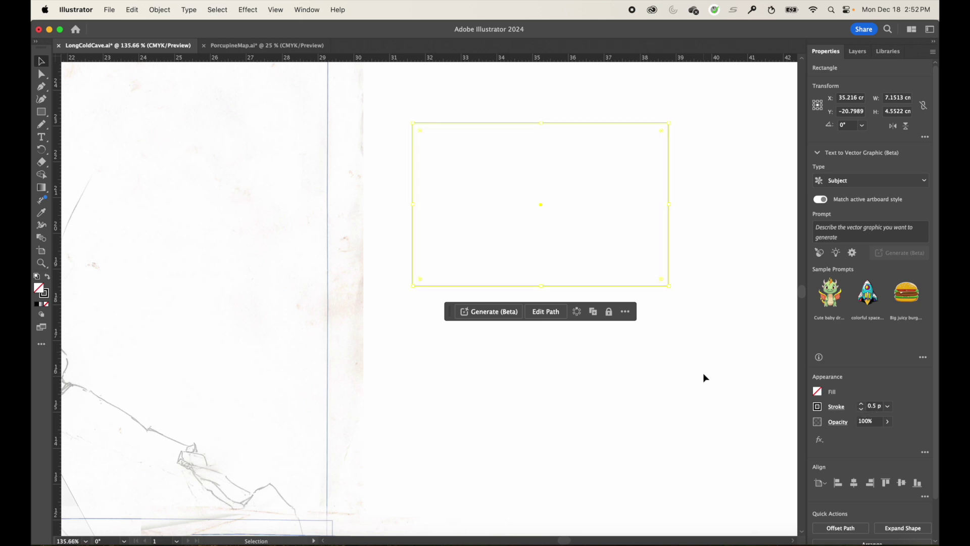
- Enlarge the rectangle to about 15.0 by 28.5 cm and set its stroke weight to 7 pt
key("super+0")
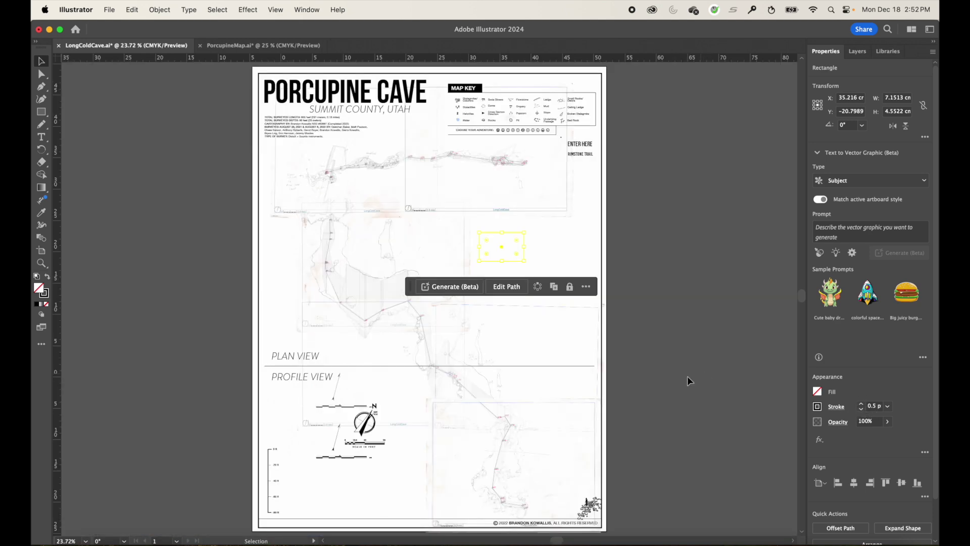
left_click_drag(524, 261, 573, 411)
left_click(862, 404)
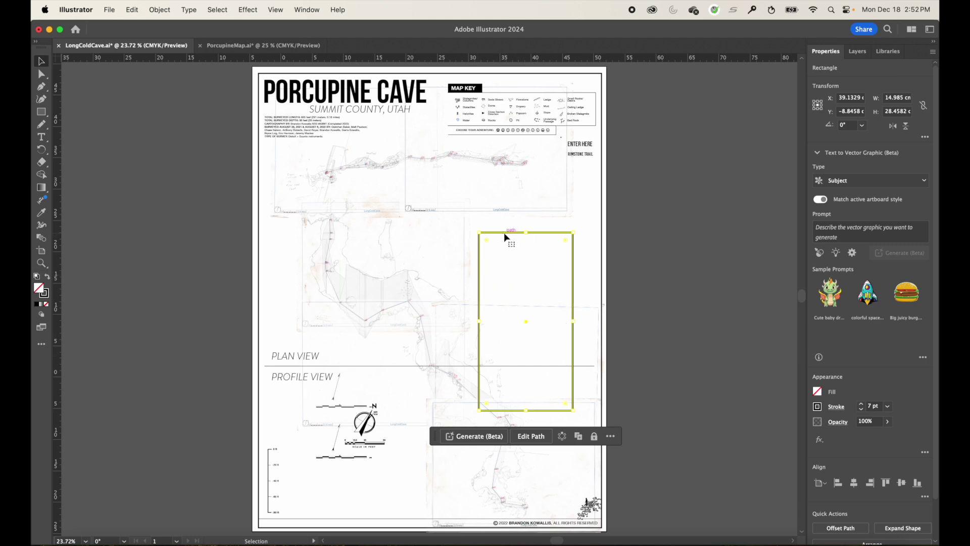
- Resize the rectangle to a square about 26.1 cm per side and delete it
left_click_drag(479, 233, 409, 247)
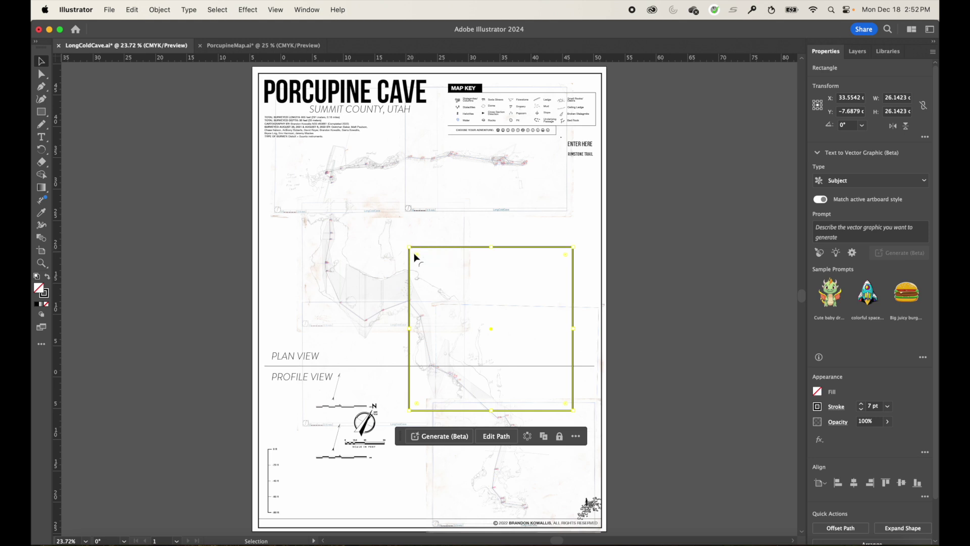
left_click_drag(416, 255, 449, 265)
key("BackSpace")
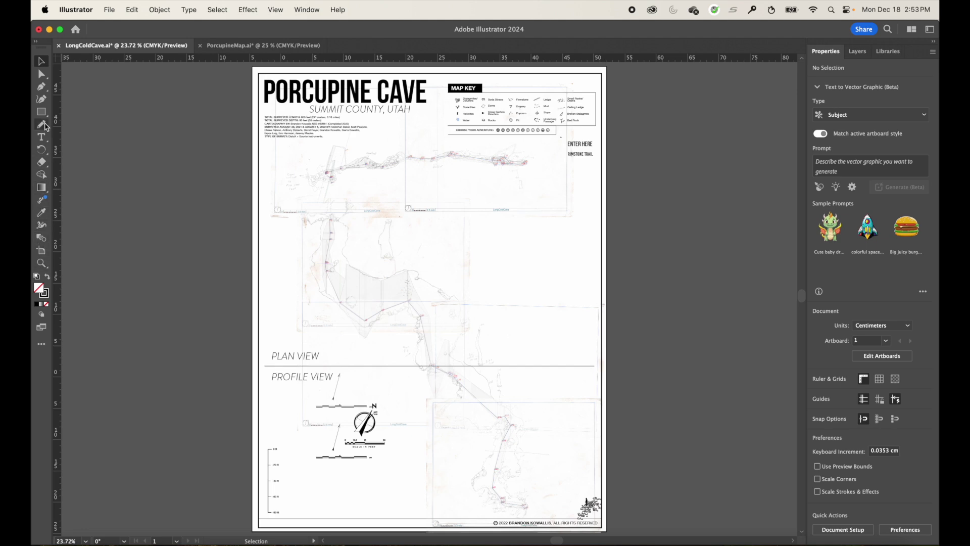
- Draw a horizontal line about 51.8 cm long across the map above the Plan View label, ending near the right border
left_click_drag(42, 112, 96, 165)
mouse_move(277, 280)
left_mouse_down()
mouse_move(561, 288)
mouse_move(598, 305)
mouse_move(589, 341)
mouse_move(561, 307)
mouse_move(567, 321)
mouse_move(496, 340)
mouse_move(552, 318)
mouse_move(558, 257)
mouse_move(575, 281)
mouse_move(511, 275)
mouse_move(523, 278)
left_mouse_up()
mouse_move(511, 372)
left_mouse_down()
mouse_move(411, 412)
mouse_move(509, 281)
mouse_move(431, 212)
mouse_move(416, 239)
mouse_move(465, 404)
mouse_move(280, 462)
mouse_move(201, 435)
mouse_move(179, 339)
mouse_move(195, 305)
mouse_move(303, 206)
mouse_move(394, 245)
mouse_move(295, 203)
mouse_move(336, 205)
mouse_move(379, 266)
mouse_move(359, 336)
mouse_move(158, 296)
mouse_move(602, 275)
left_mouse_up()
left_click(40, 63)
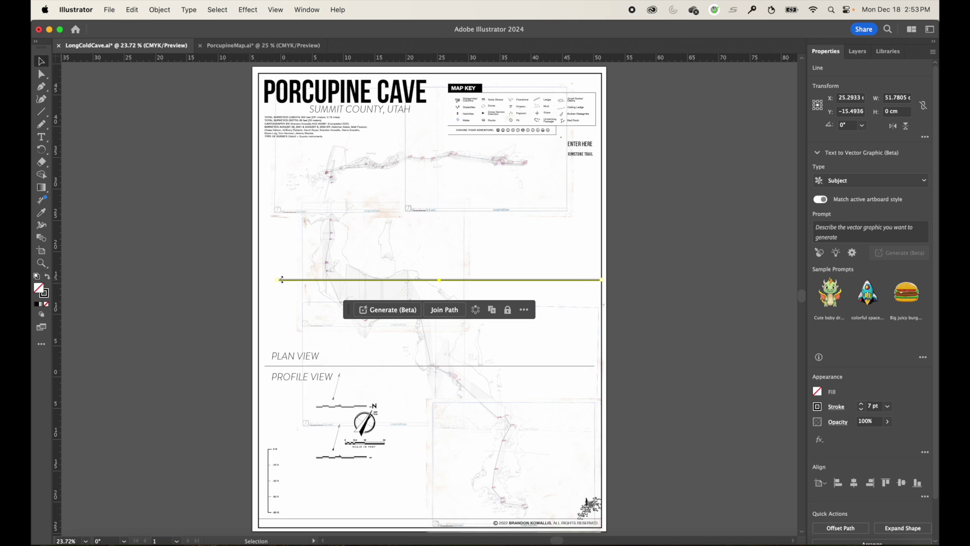
- Extend the horizontal line to the map's left border, making it about 54.8 cm long, and delete it
left_click_drag(279, 284, 259, 280)
left_click(538, 261)
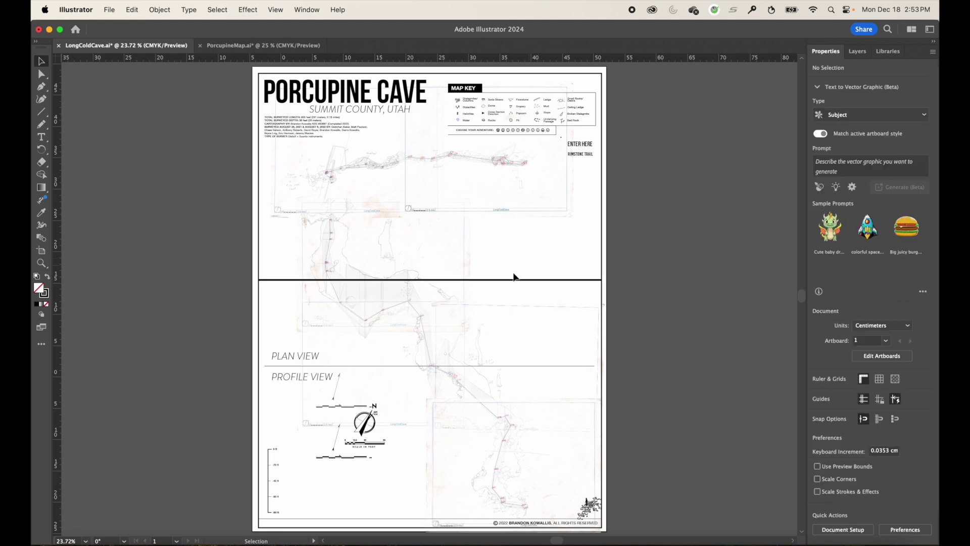
left_click(476, 281)
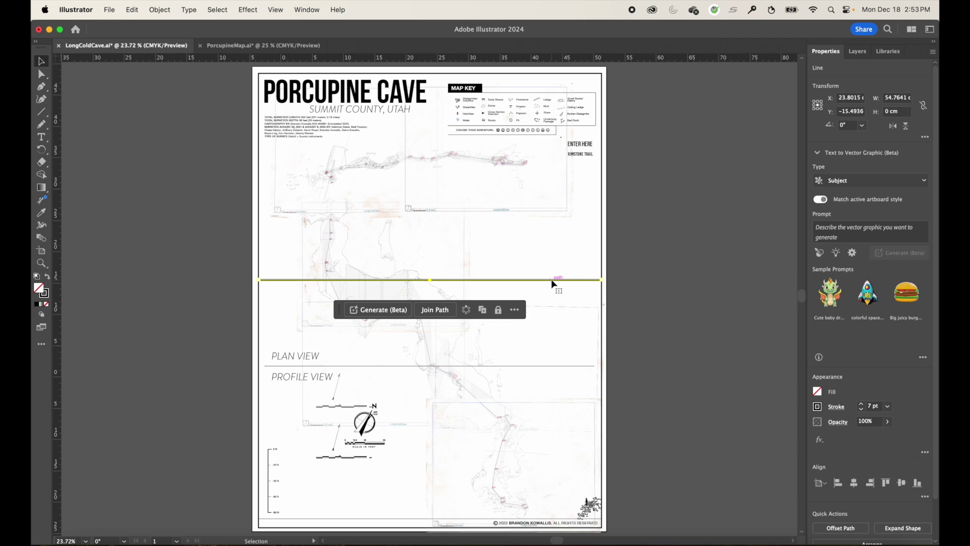
key("Delete")
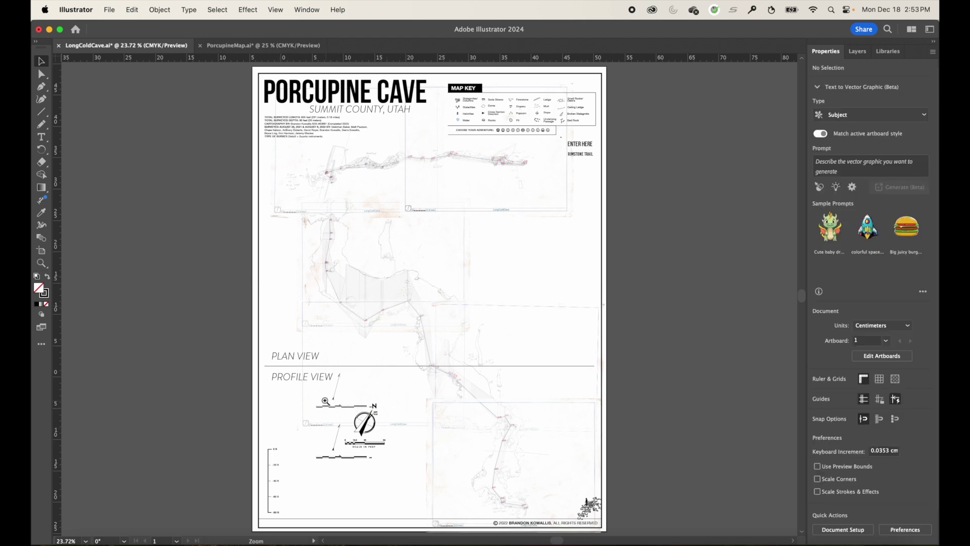
- Draw a circle about 2 cm in diameter above the north arrow, beside the Profile View label
left_click_drag(325, 401, 436, 313)
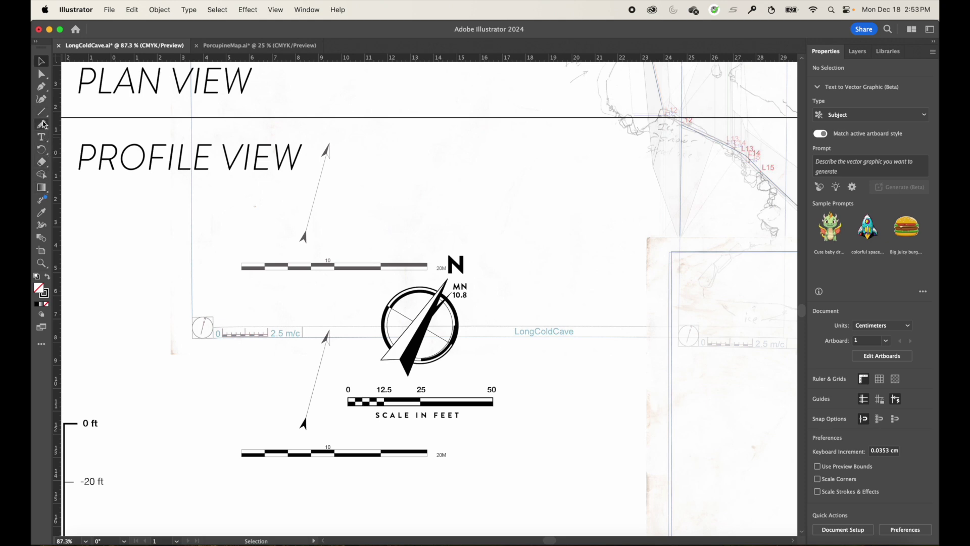
left_click_drag(45, 114, 87, 129)
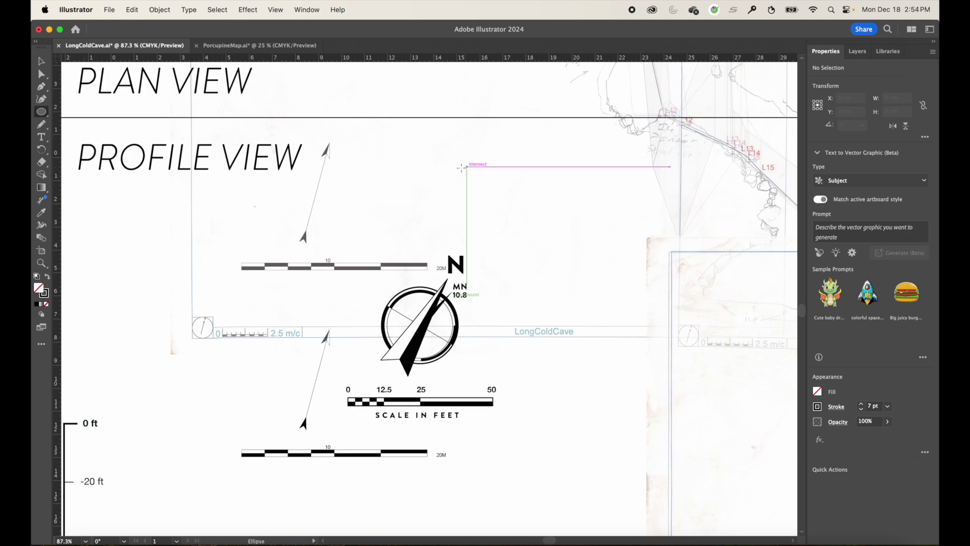
left_click_drag(431, 162, 478, 209)
key("shift")
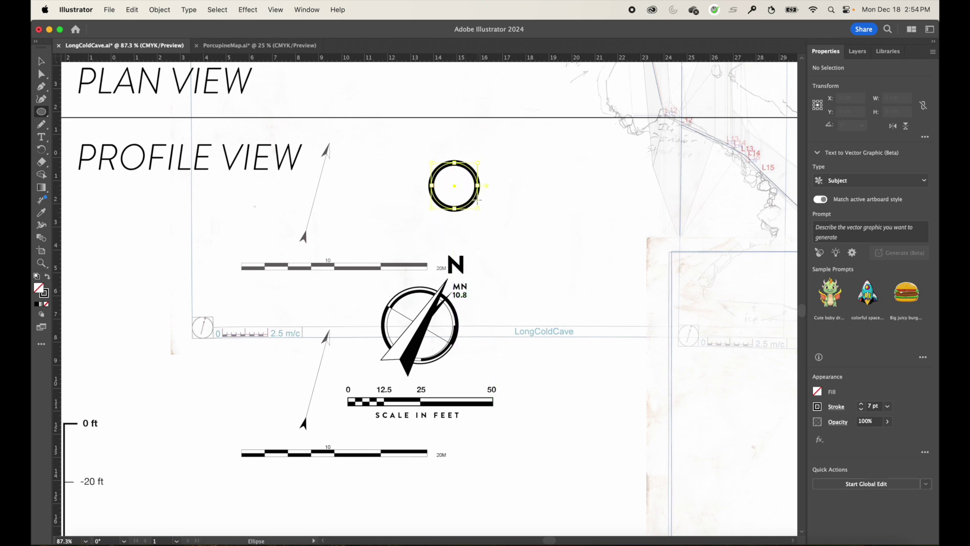
- Enlarge the circle above the north arrow and delete it
left_click(42, 63)
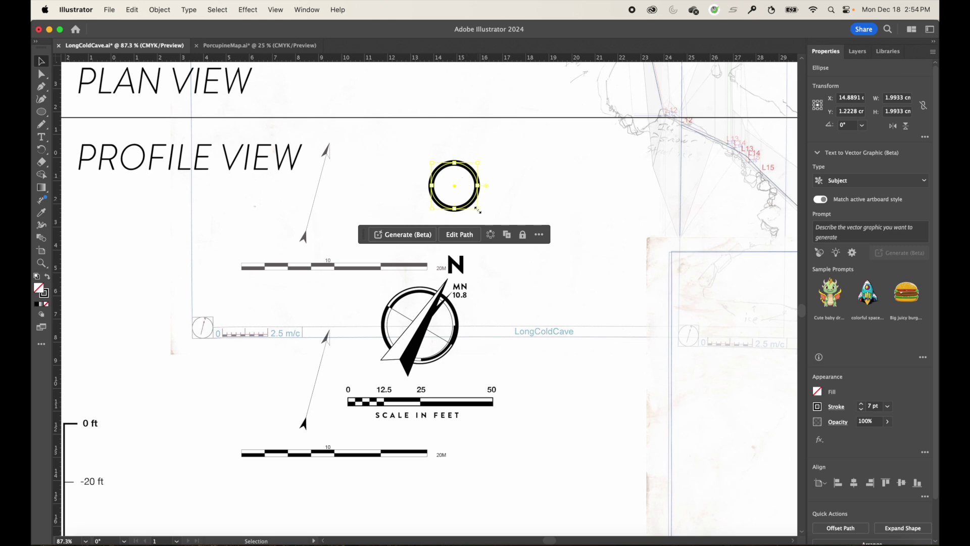
left_click_drag(478, 210, 519, 243)
key("Delete")
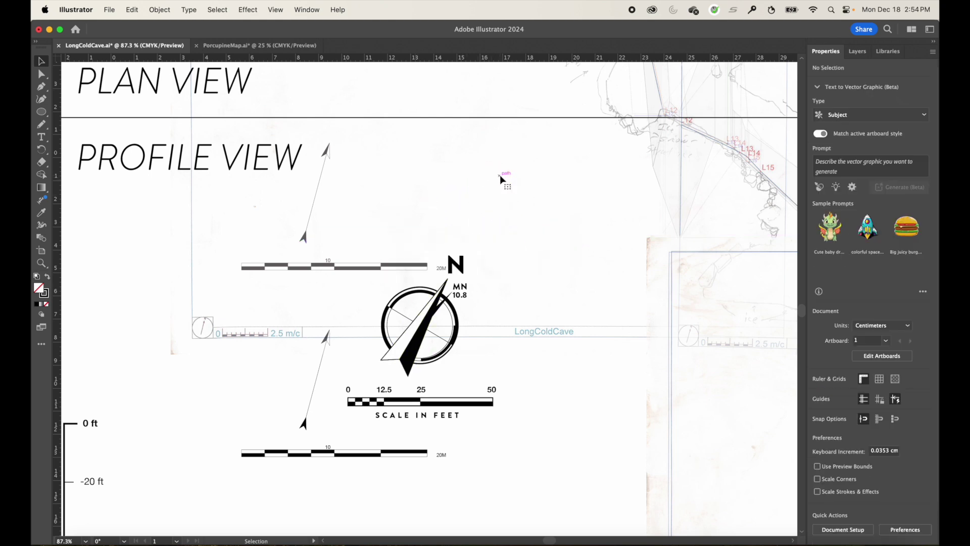
- Draw a closed six-cornered shape about 6.5 cm wide above the north arrow with the Pen tool, using a black fill and no stroke
left_click(44, 93)
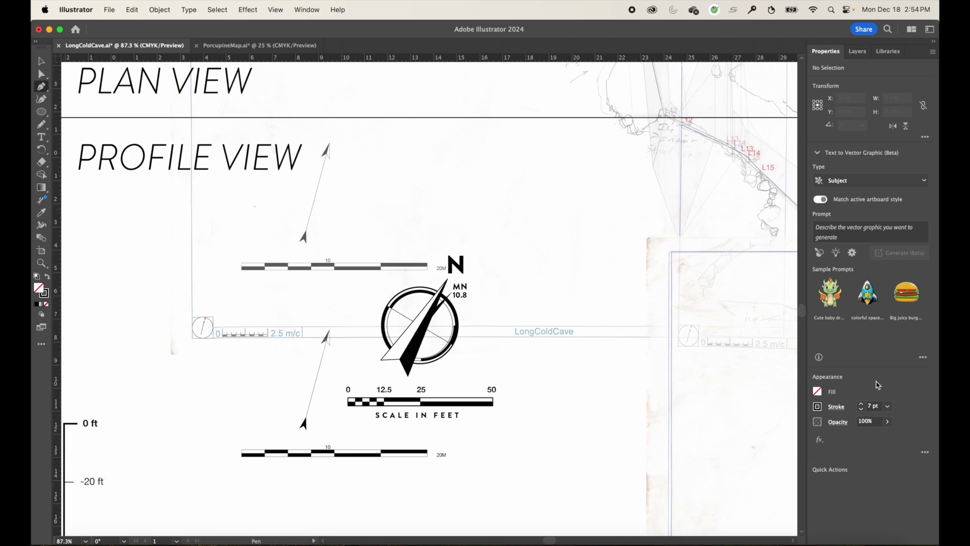
left_click(48, 280)
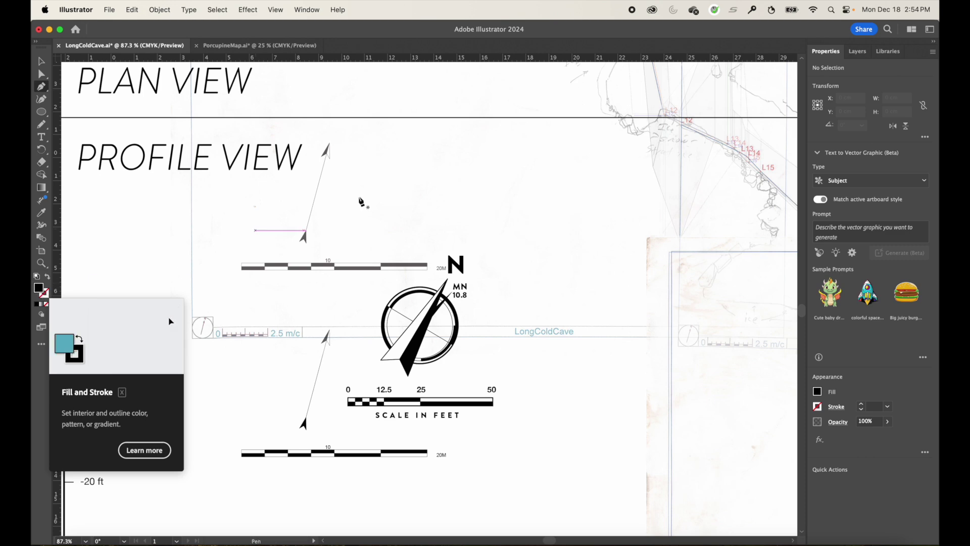
left_click(396, 150)
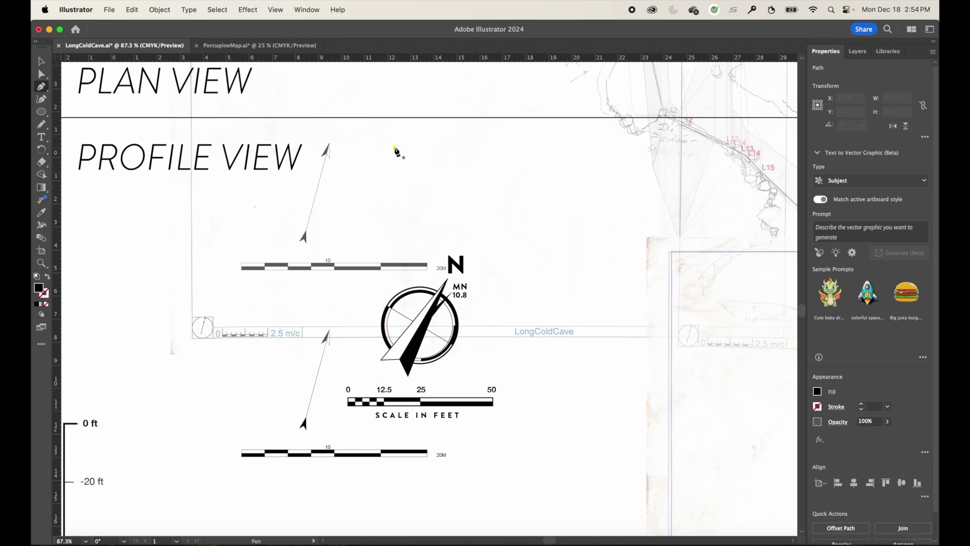
left_click(543, 159)
left_click(490, 218)
left_click(403, 234)
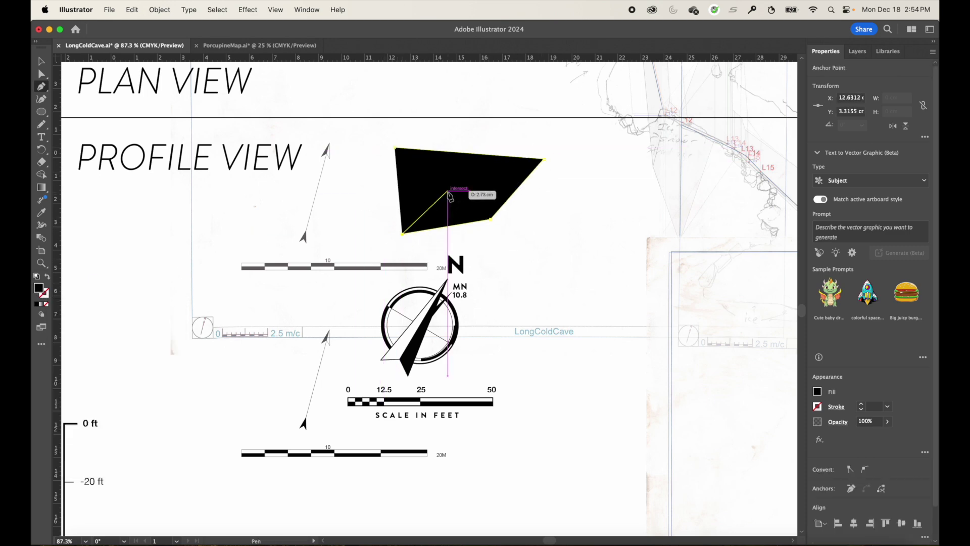
left_click(448, 191)
left_click(411, 178)
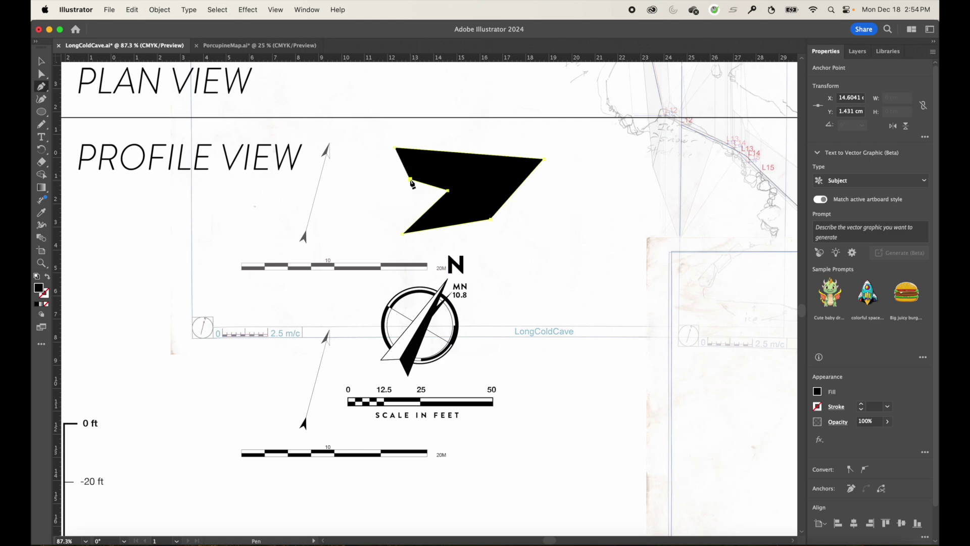
left_click(396, 149)
- Draw a closed curved shape with four smooth anchor points, about 4.6 by 4.7 cm, beside the angular shape with the Pen tool
mouse_move(548, 218)
left_mouse_down()
mouse_move(560, 199)
mouse_move(555, 219)
mouse_move(572, 201)
mouse_move(561, 223)
mouse_move(558, 205)
left_mouse_up()
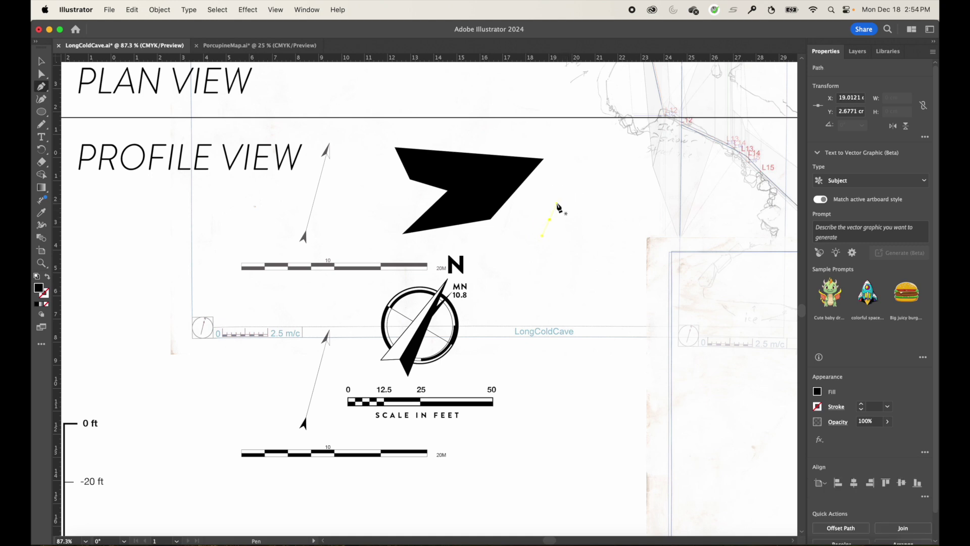
left_click(629, 169)
left_click_drag(630, 171, 686, 190)
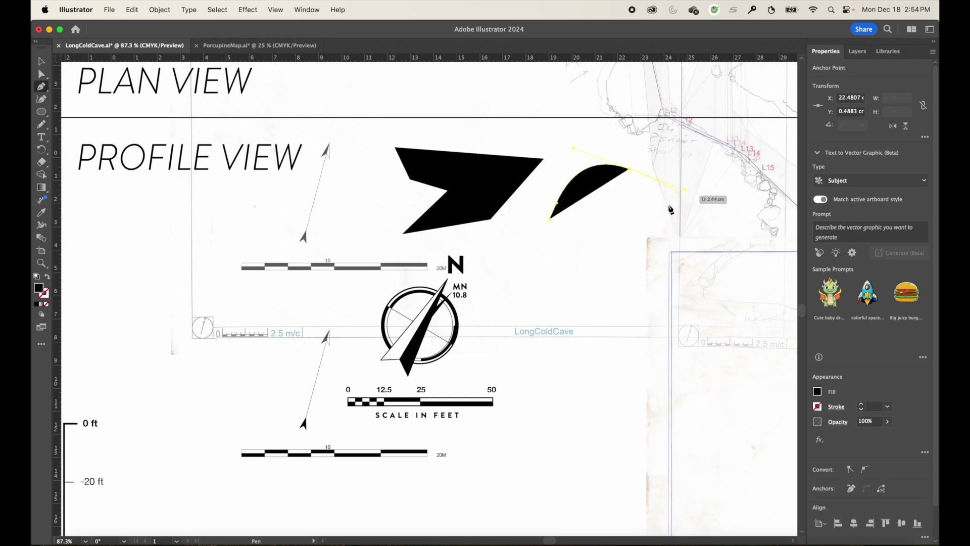
left_click_drag(626, 255, 627, 289)
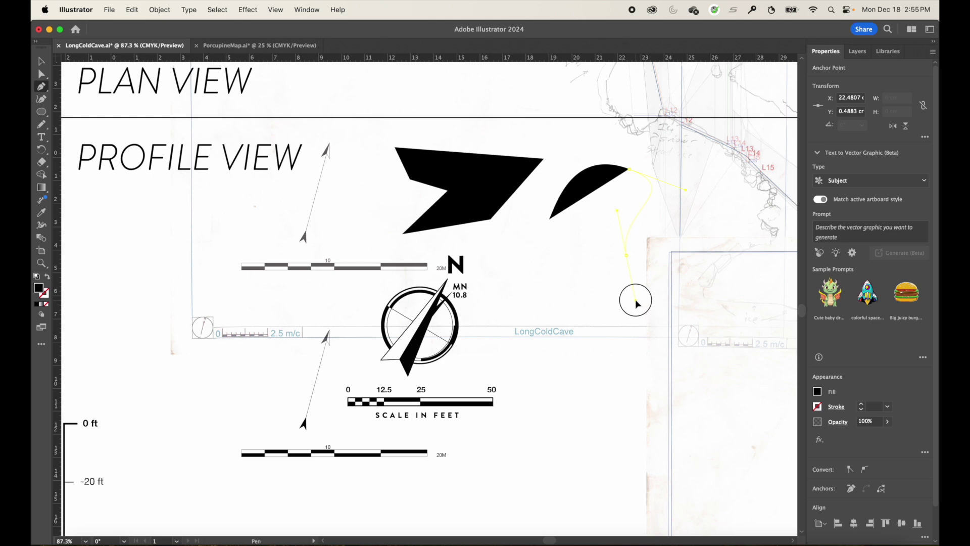
left_click_drag(636, 303, 633, 290)
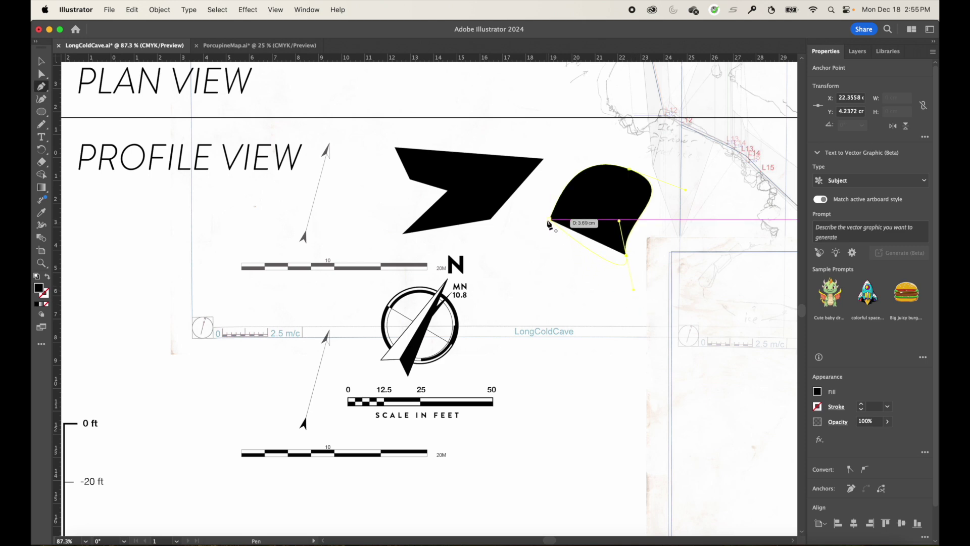
left_click_drag(550, 222, 574, 178)
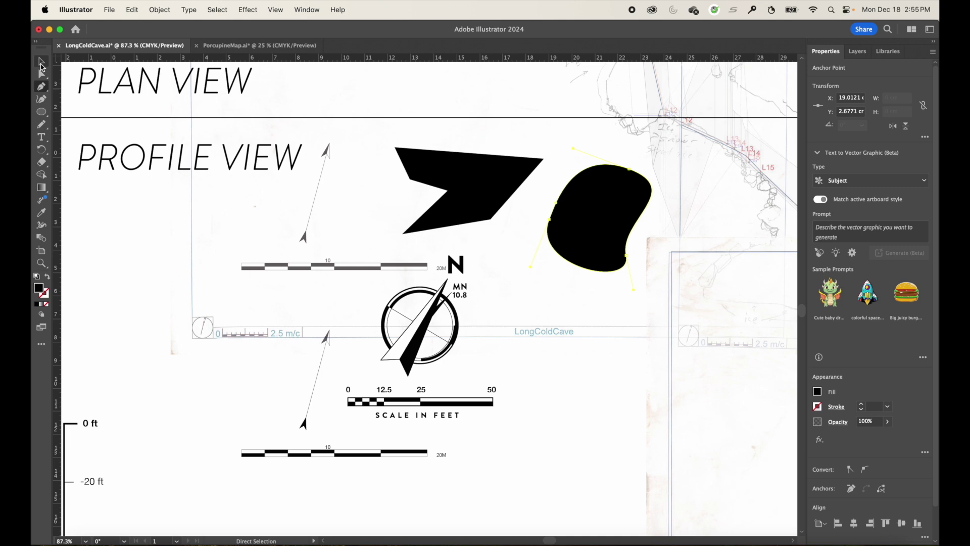
left_click(43, 87)
left_click(43, 101)
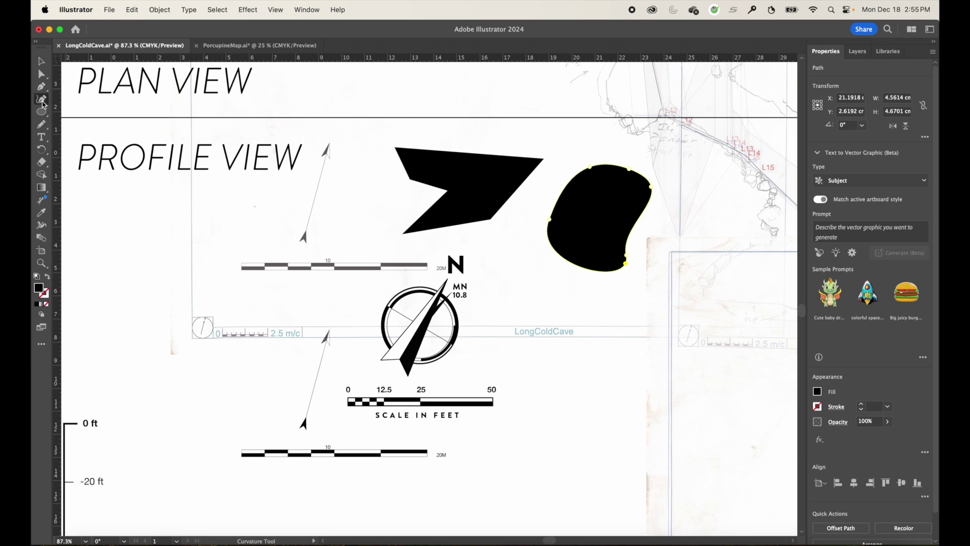
left_click(44, 130)
left_click(45, 129)
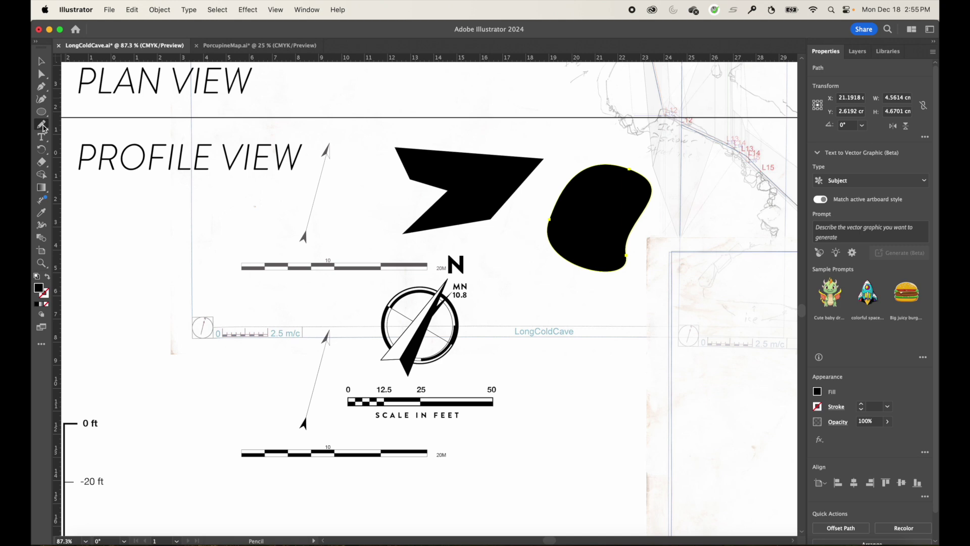
left_click(45, 78)
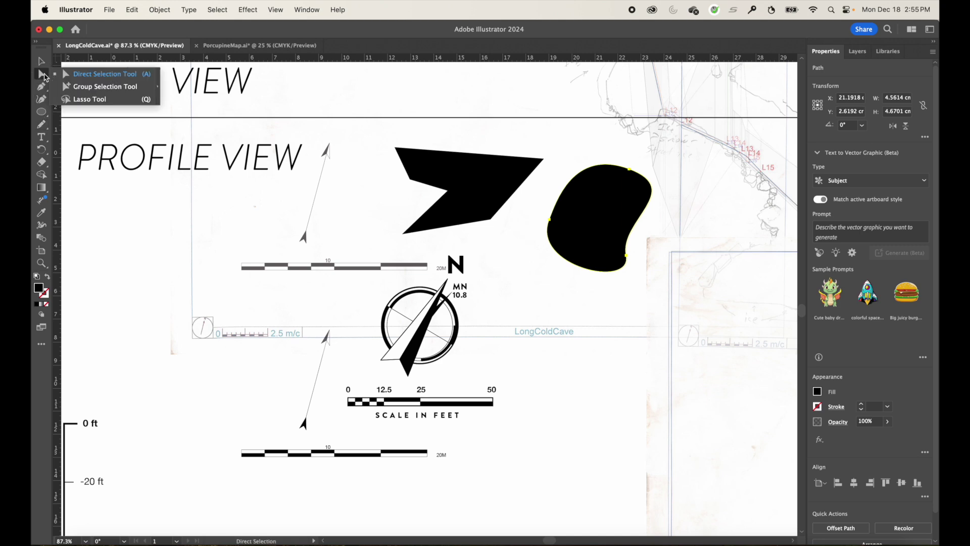
- Convert the sharp tip of the six-cornered shape, nearest the rounded shape, to a smooth curve with the Anchor Point tool
left_click(44, 92)
left_click_drag(46, 93, 93, 104)
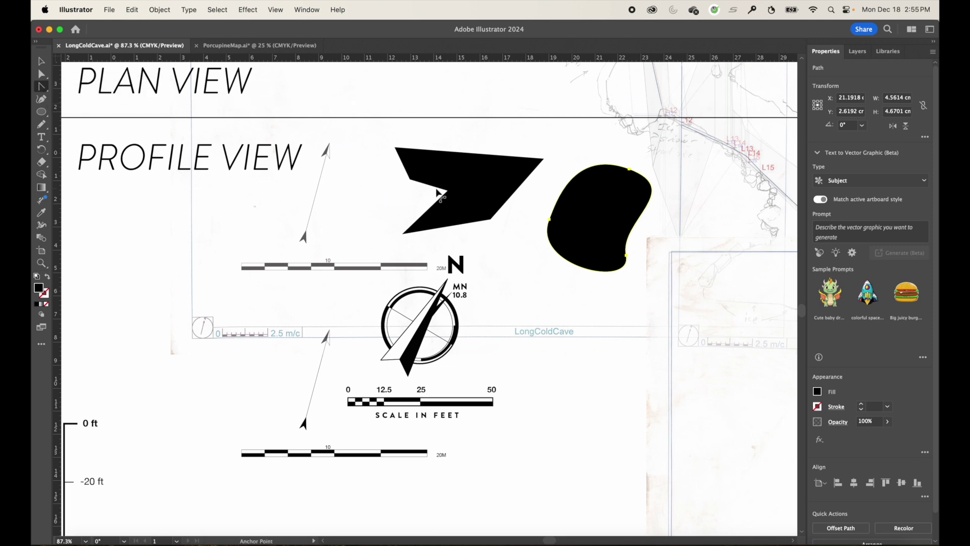
left_click(544, 160)
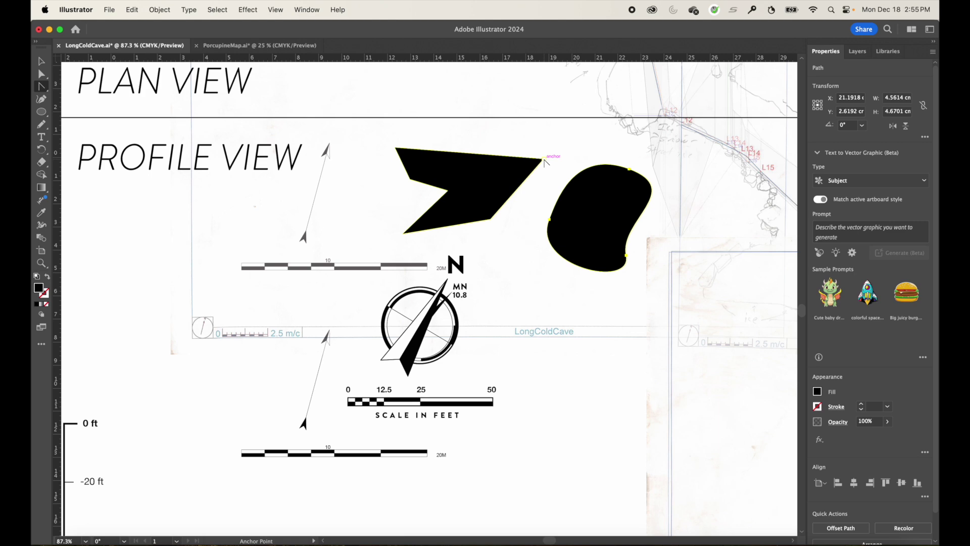
left_click_drag(544, 160, 548, 191)
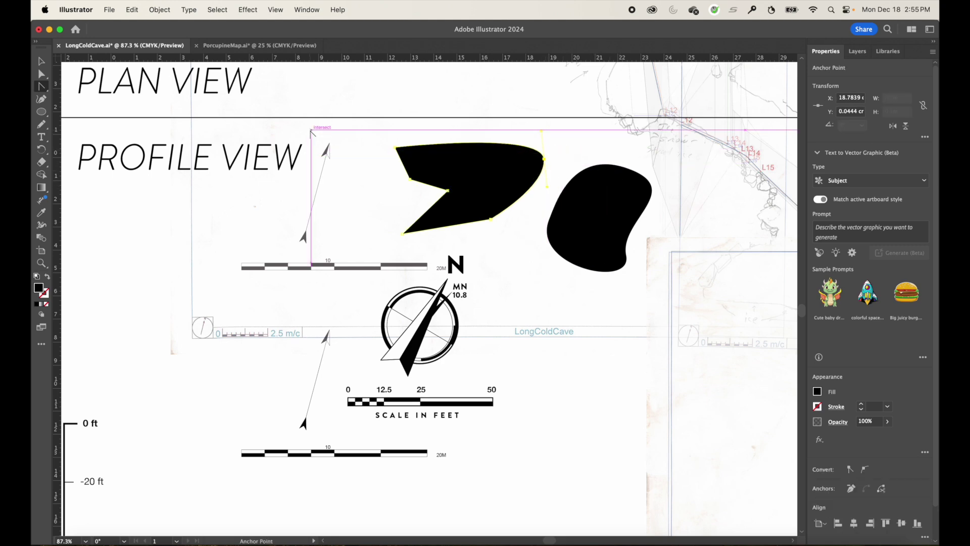
key("a")
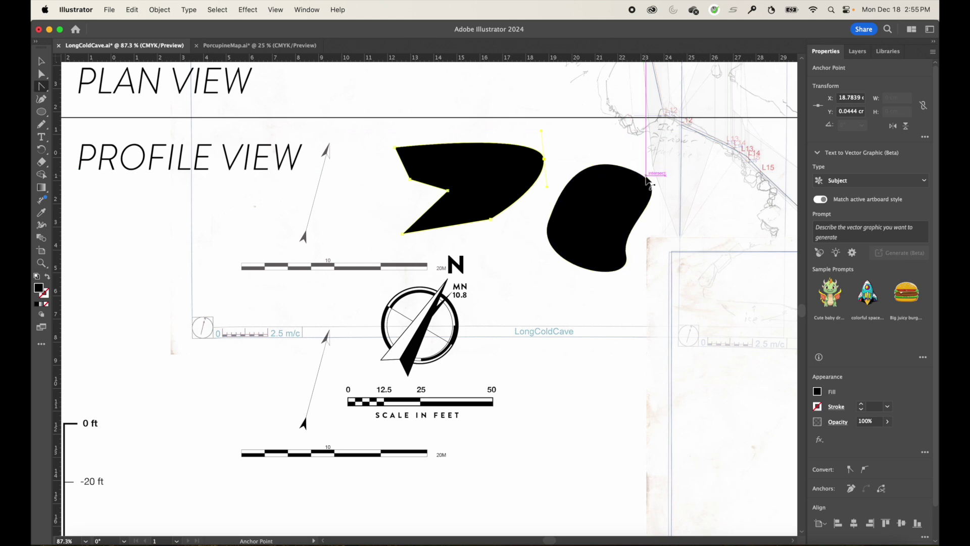
- Convert the upper-right smooth anchor of the rounded shape to a sharp corner
left_click(630, 171)
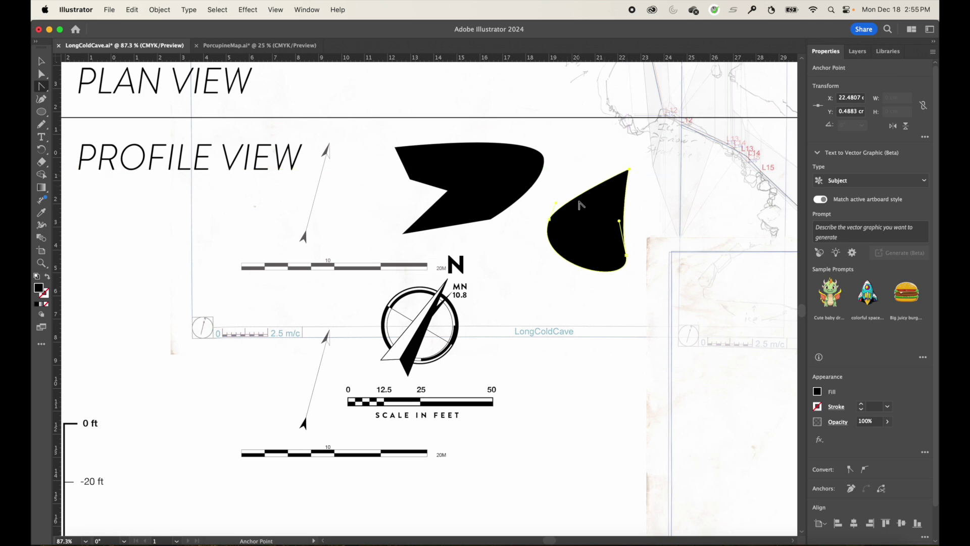
key("a")
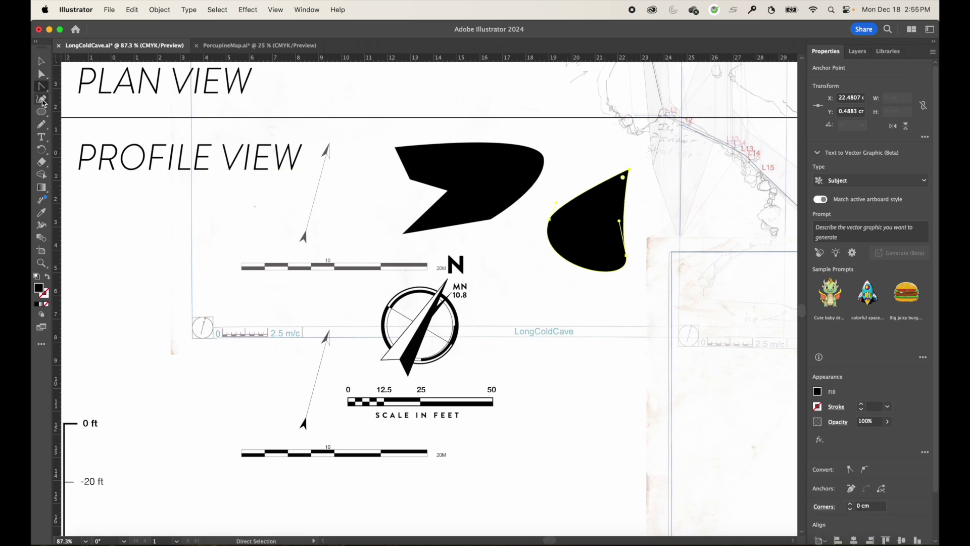
left_click_drag(43, 103, 50, 104)
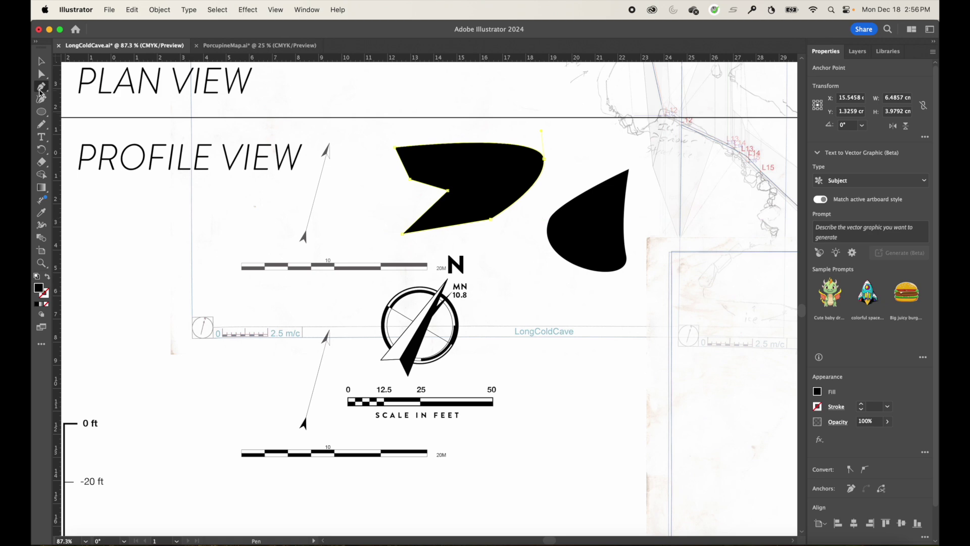
- Delete the curved tip anchor from the six-cornered shape with the Pen tool
left_click(41, 60)
left_click(44, 88)
left_click(41, 90)
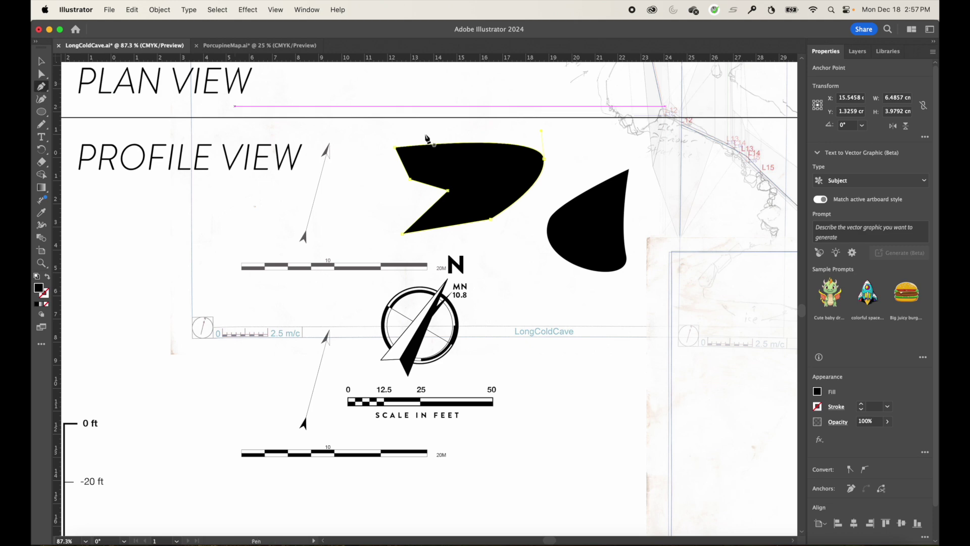
left_click(544, 159)
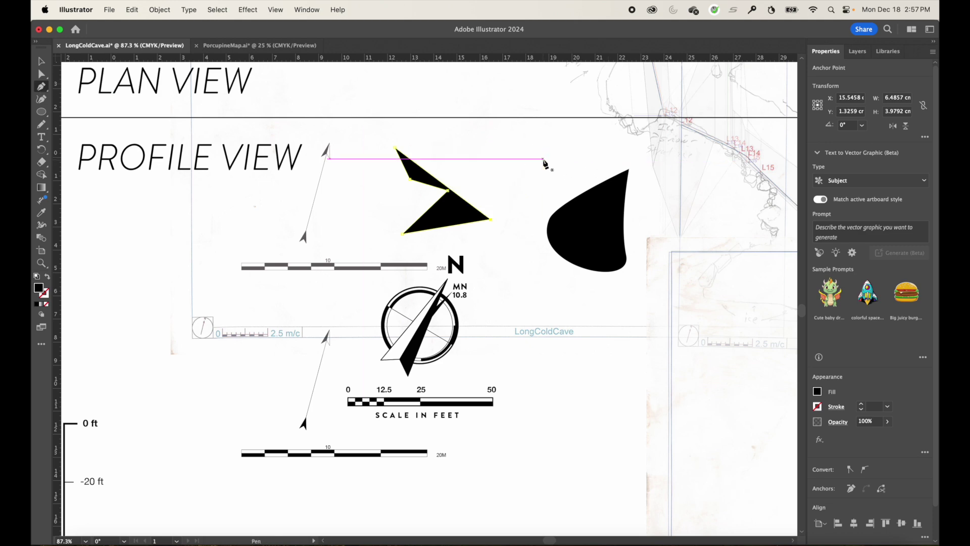
- Add two anchor points along the shape's long diagonal edge and move both up and to the right to fill the shape out
left_click(420, 166)
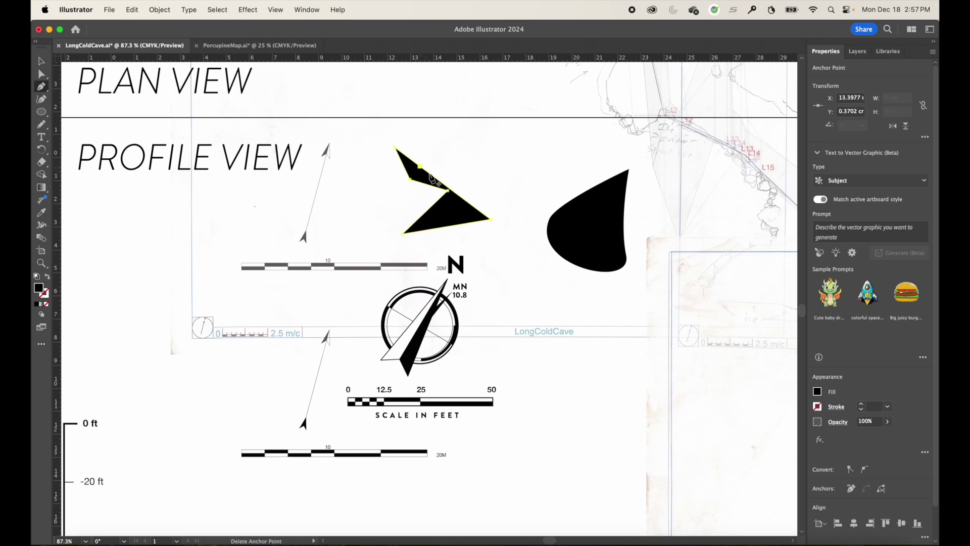
left_click(466, 201)
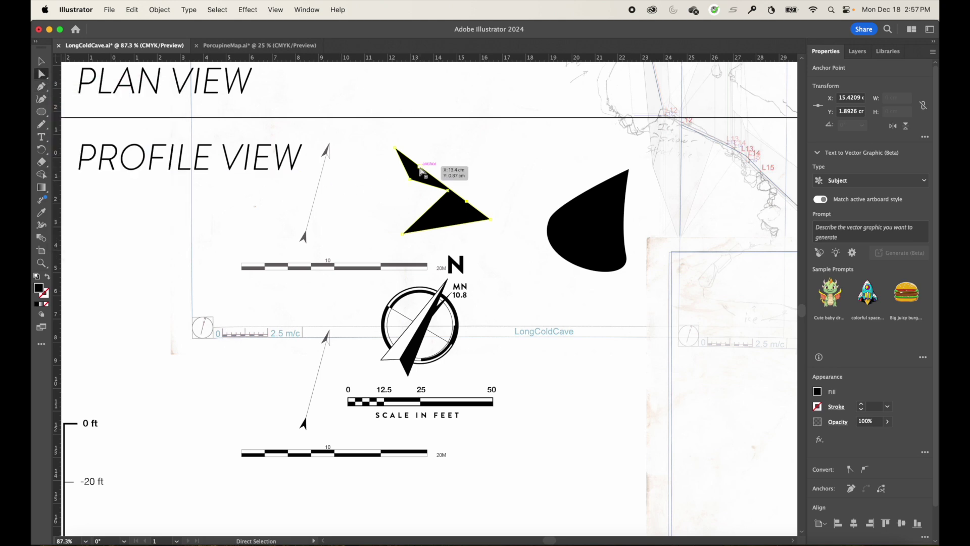
left_click_drag(420, 167, 468, 140)
left_click_drag(466, 201, 526, 162)
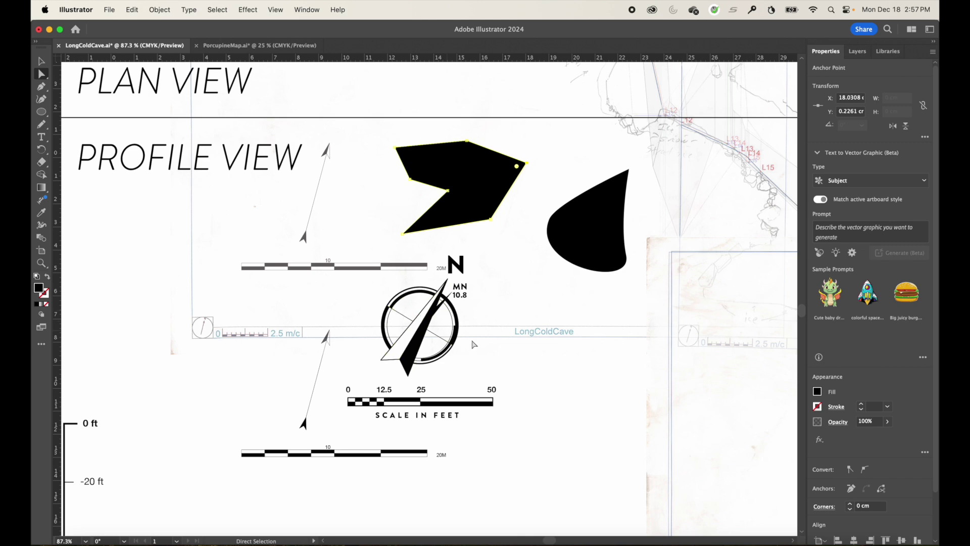
- Draw an open bracket-shaped path about 10.3 cm tall with the Pen tool beside the vertical depth scale, spanning 0 ft to -80 ft
scroll(529, 288, "up", 5)
scroll(529, 289, "right", 5)
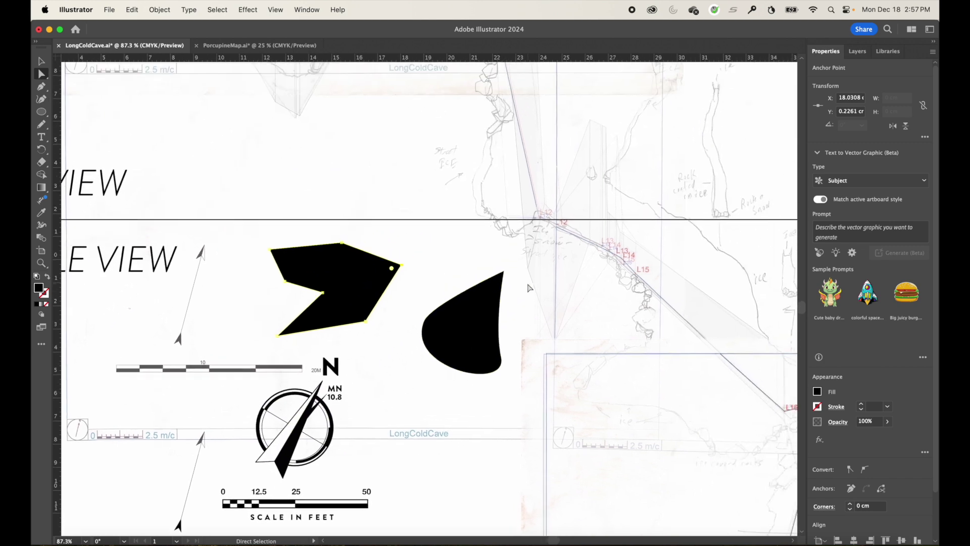
key("super+0")
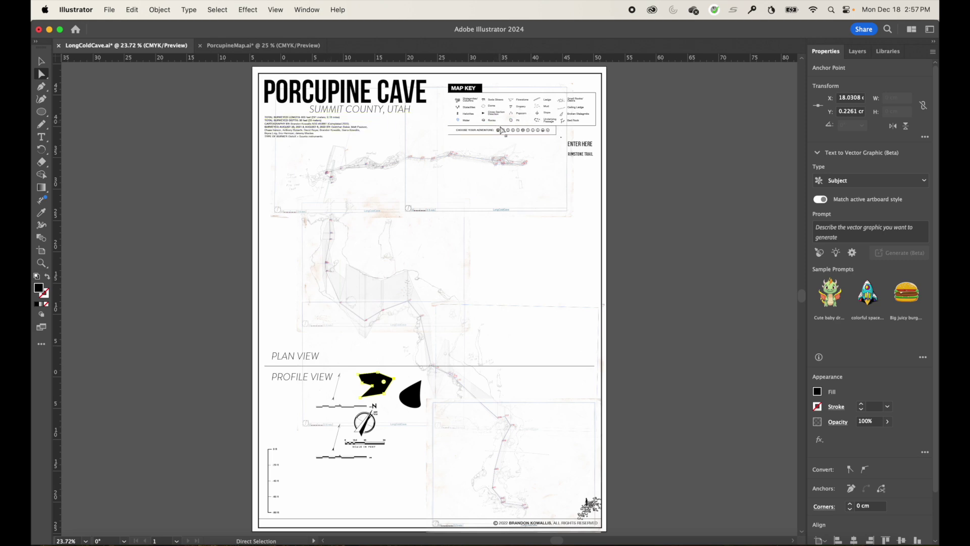
left_click_drag(354, 420, 515, 335)
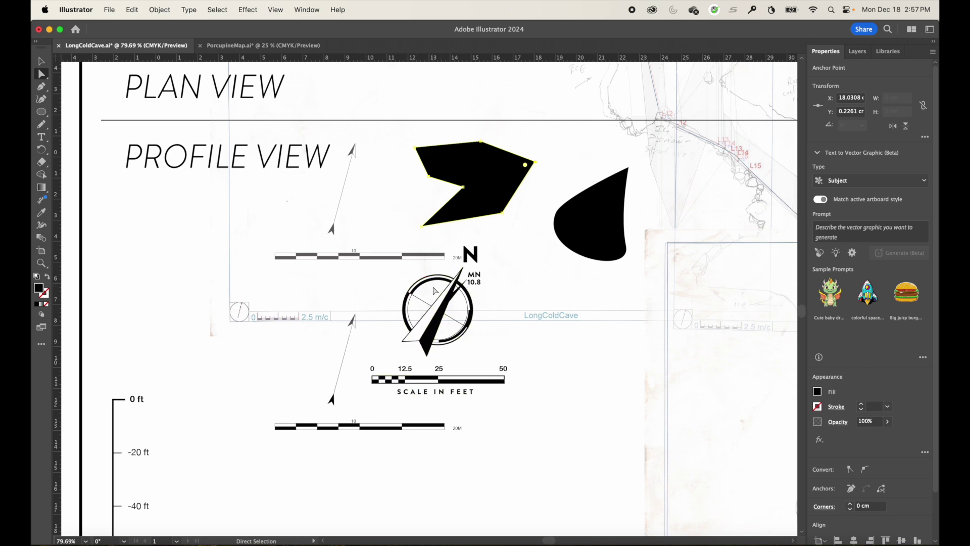
mouse_move(185, 401)
left_mouse_down()
mouse_move(242, 309)
mouse_move(257, 261)
left_mouse_up()
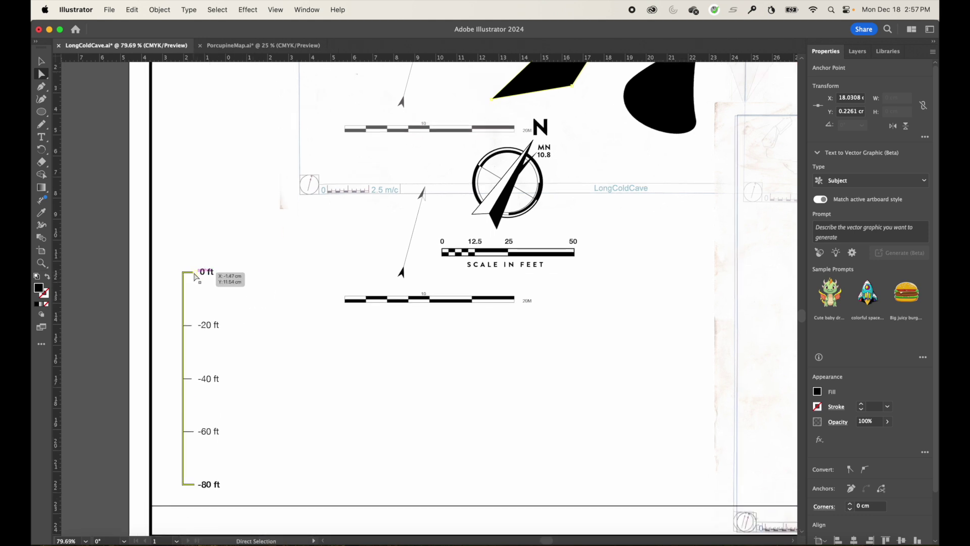
left_click(41, 86)
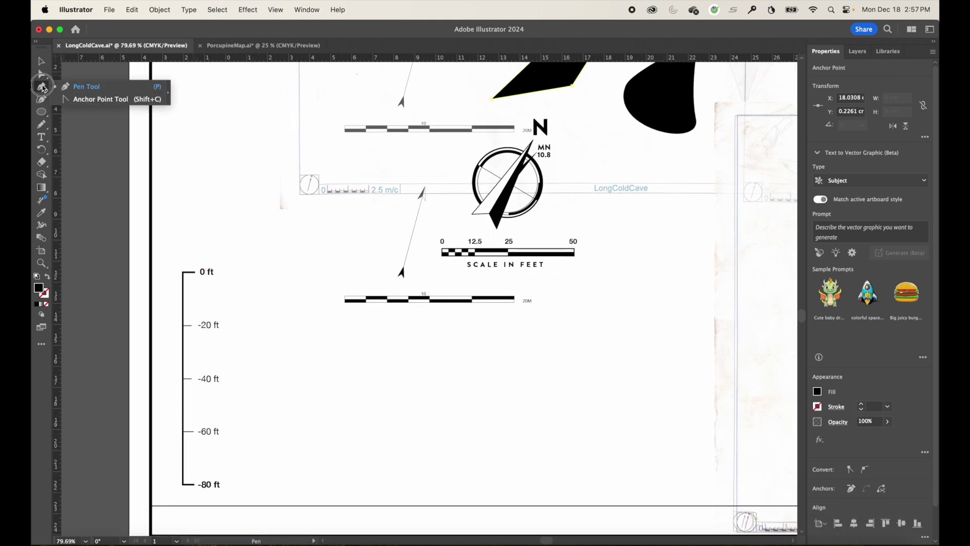
left_click(293, 273)
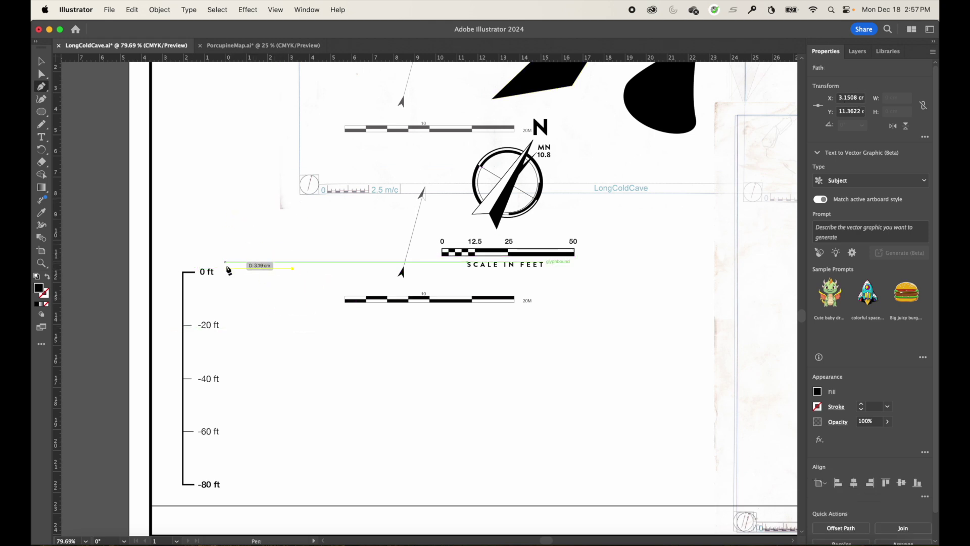
left_click(273, 268)
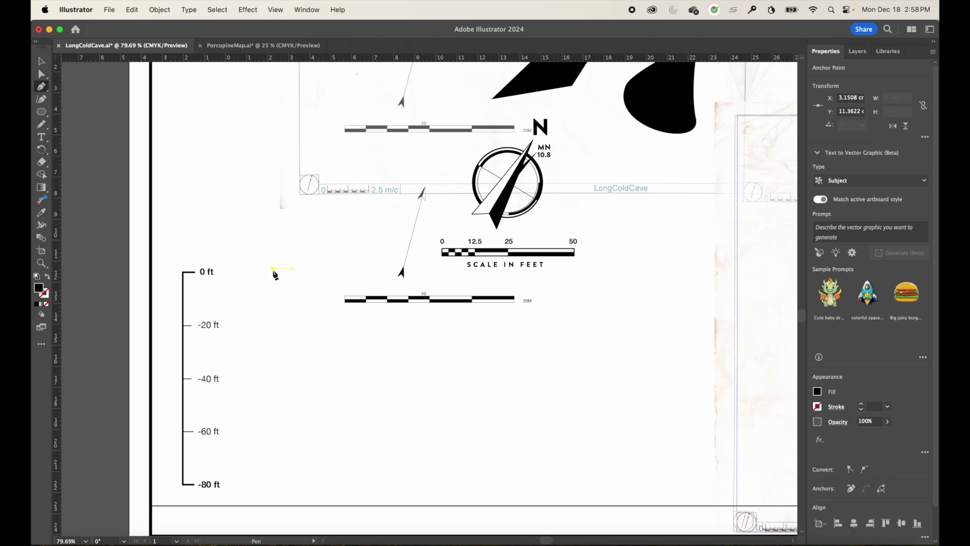
left_click(273, 484)
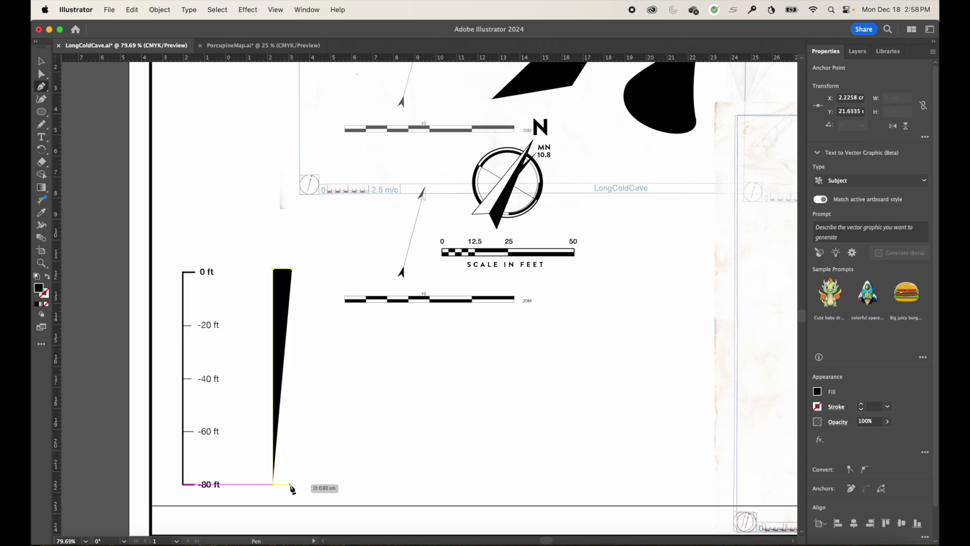
left_click(287, 484)
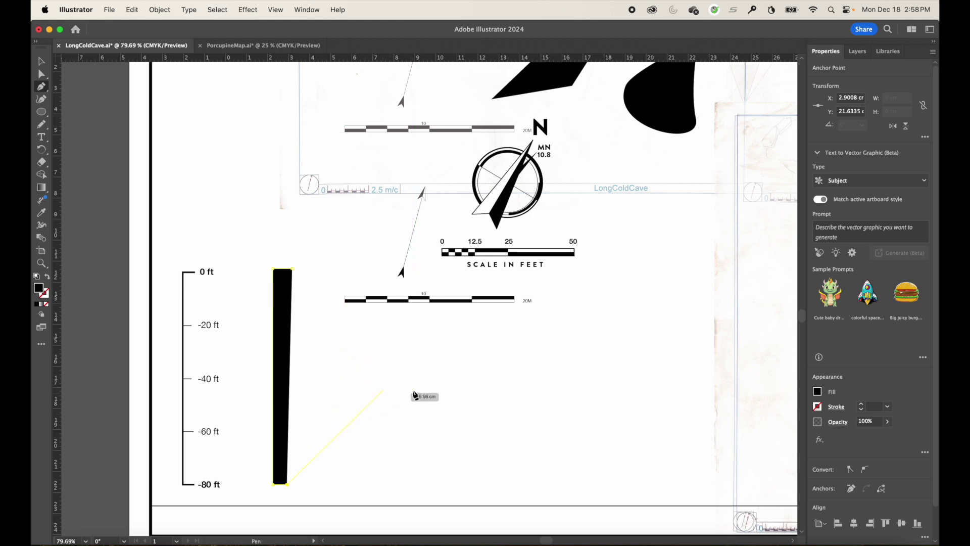
left_click(41, 63)
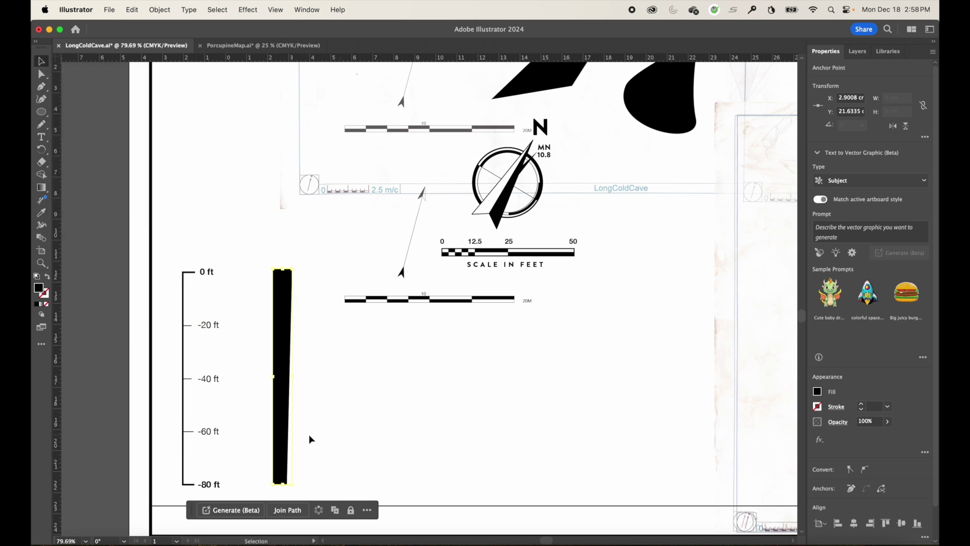
- Swap the bracket path's fill and stroke so only a 1 pt outline remains, and move its lower end anchor to align with the upper end
left_click(47, 277)
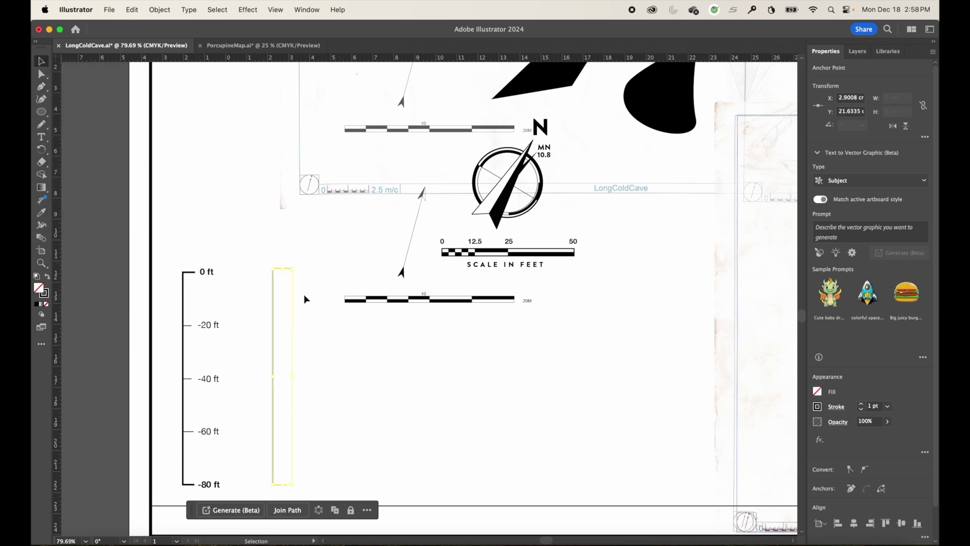
left_click(41, 75)
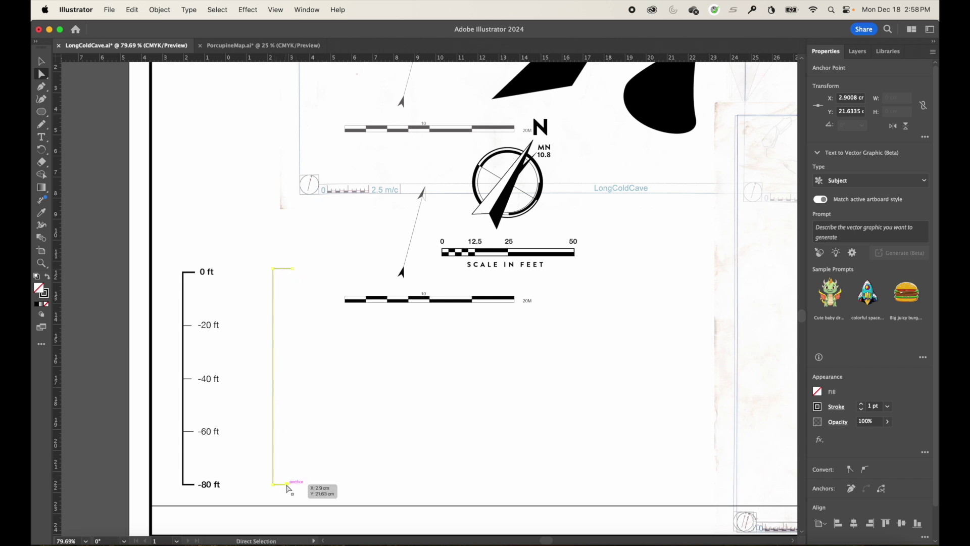
left_click_drag(288, 485, 292, 484)
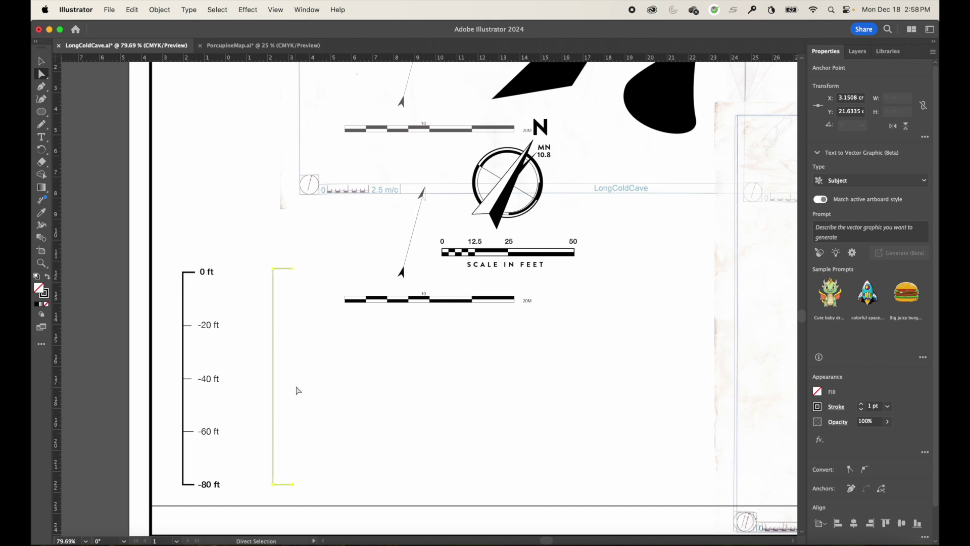
left_click(41, 61)
left_click(210, 221)
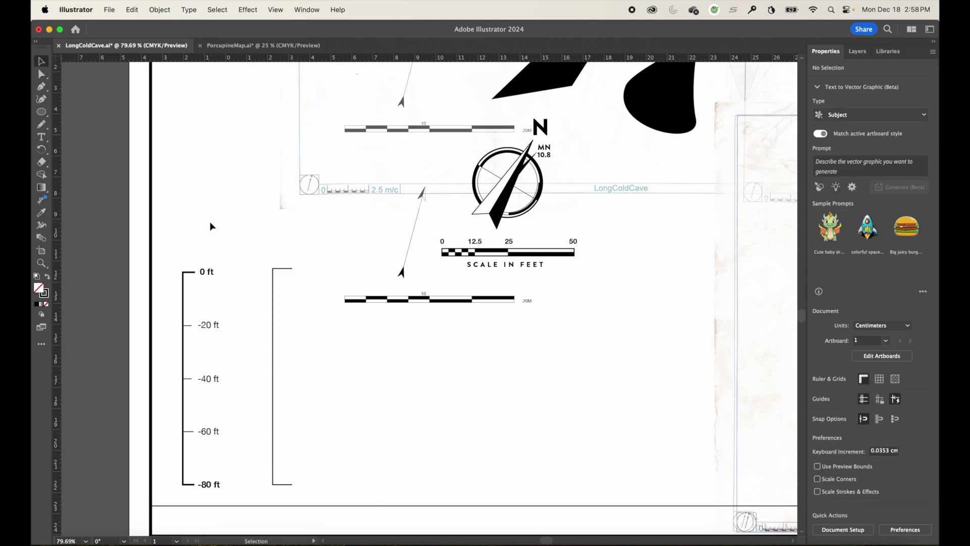
- Delete the open bracket-shaped path beside the vertical depth scale
left_click(274, 347)
key("Delete")
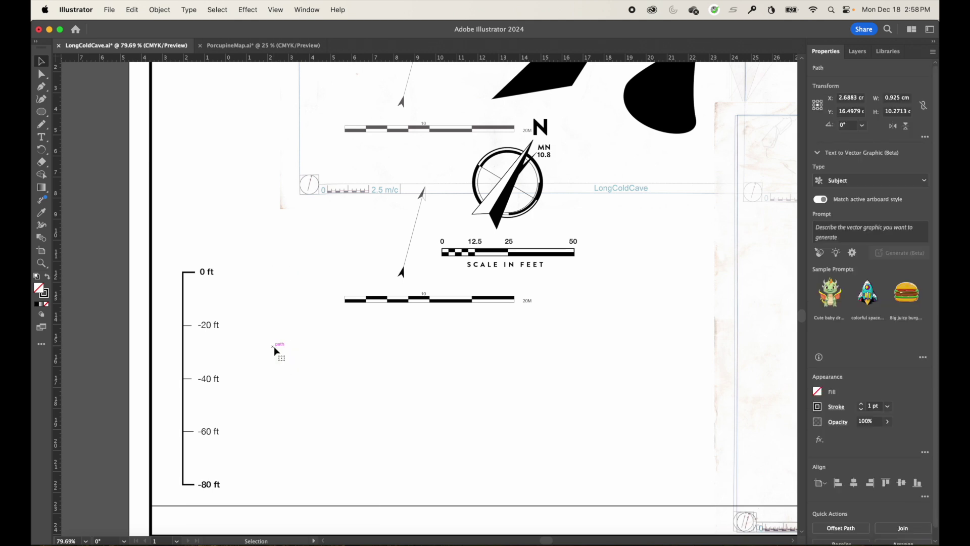
key("a")
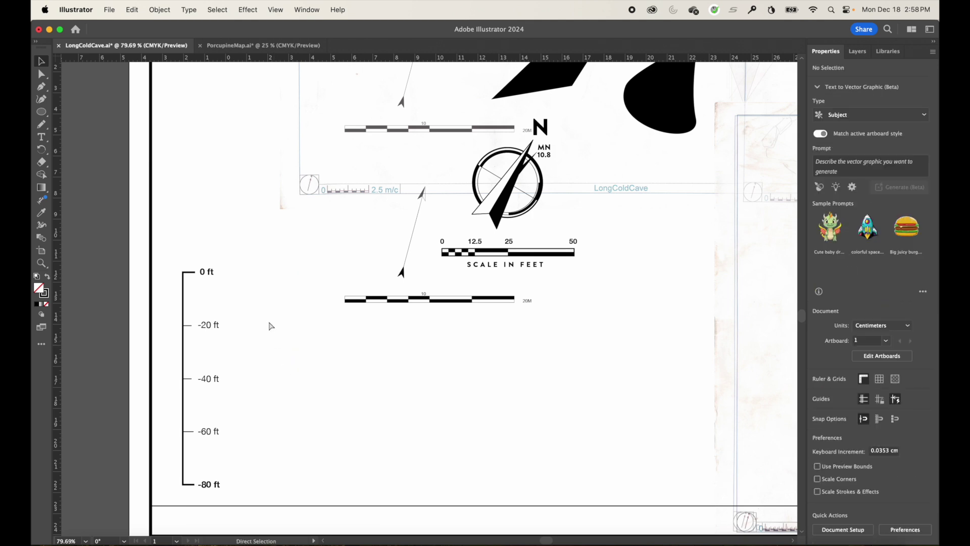
- Examine the map key's cave feature symbols at close range, from stalagmites and helictites to ledge and underlying passage
key("super+0")
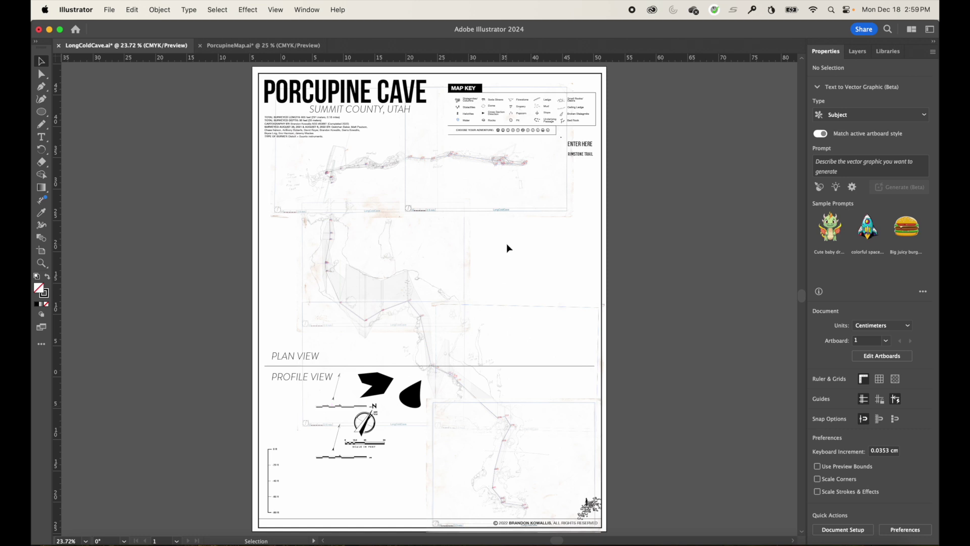
key("super+space")
left_click_drag(447, 86, 505, 87)
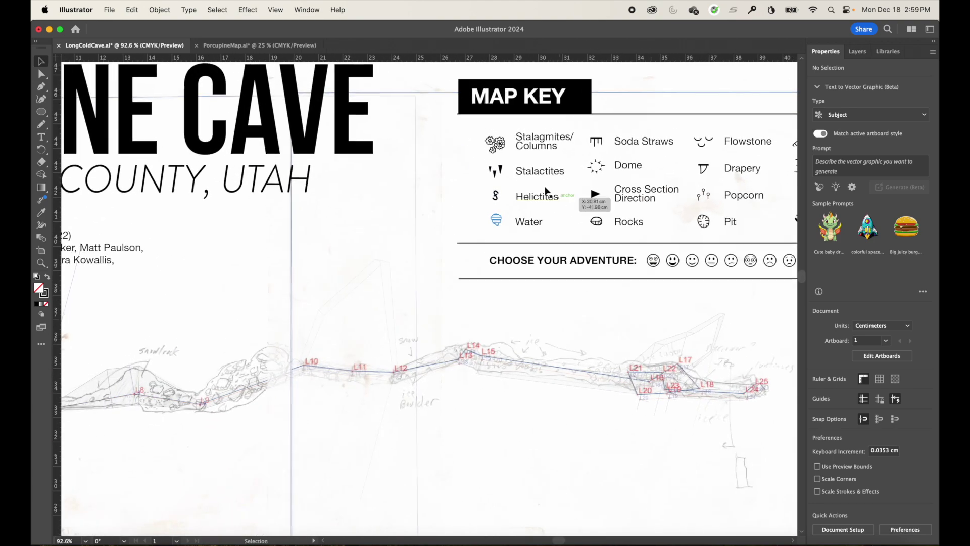
scroll(548, 194, "right", 5)
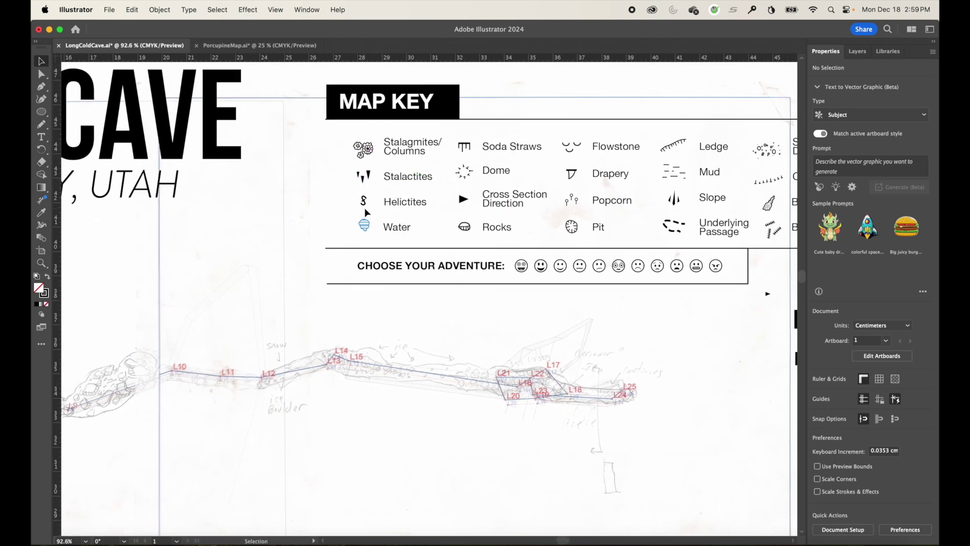